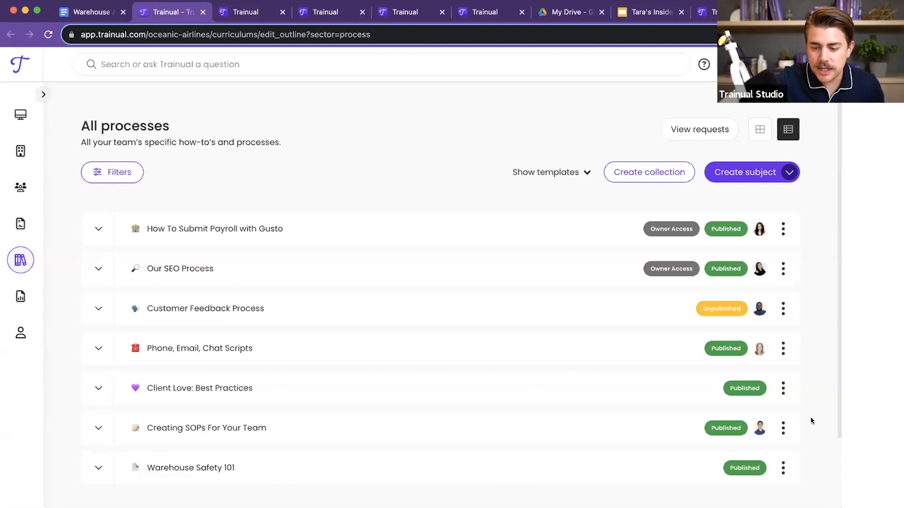
left_click(757, 65)
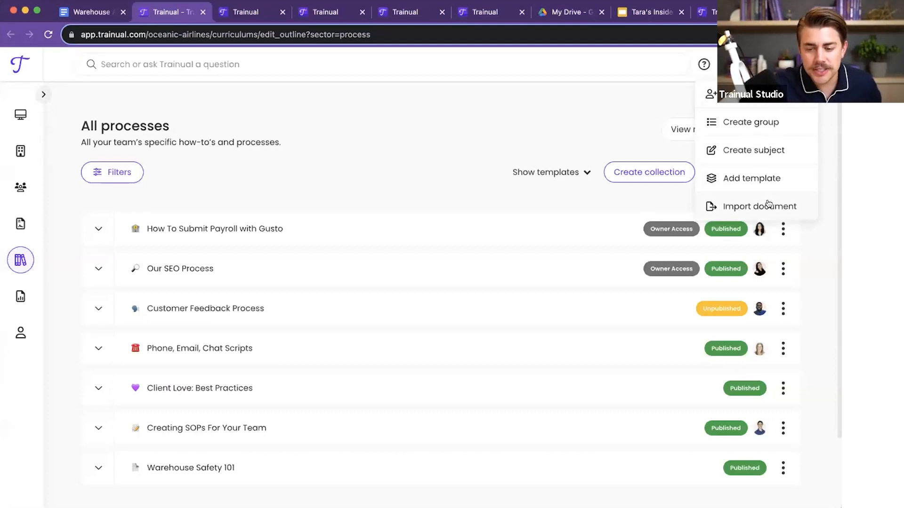
left_click(617, 116)
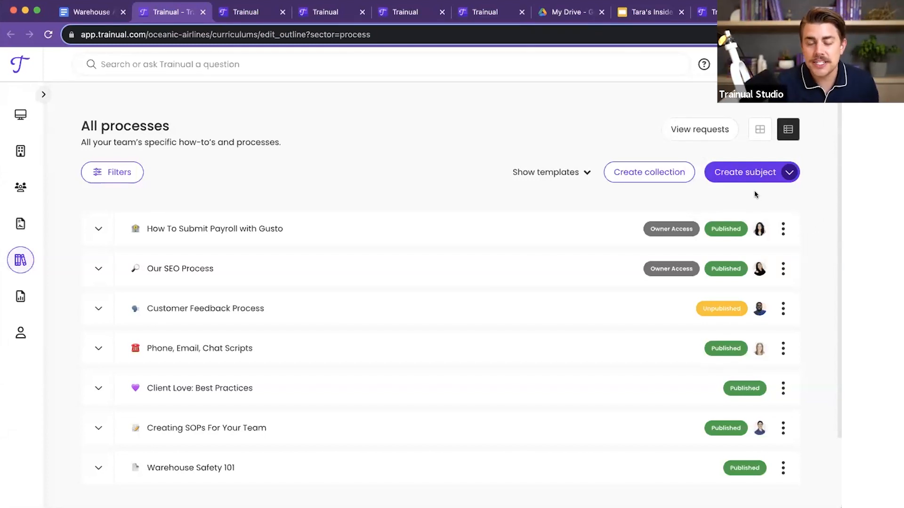
left_click(789, 174)
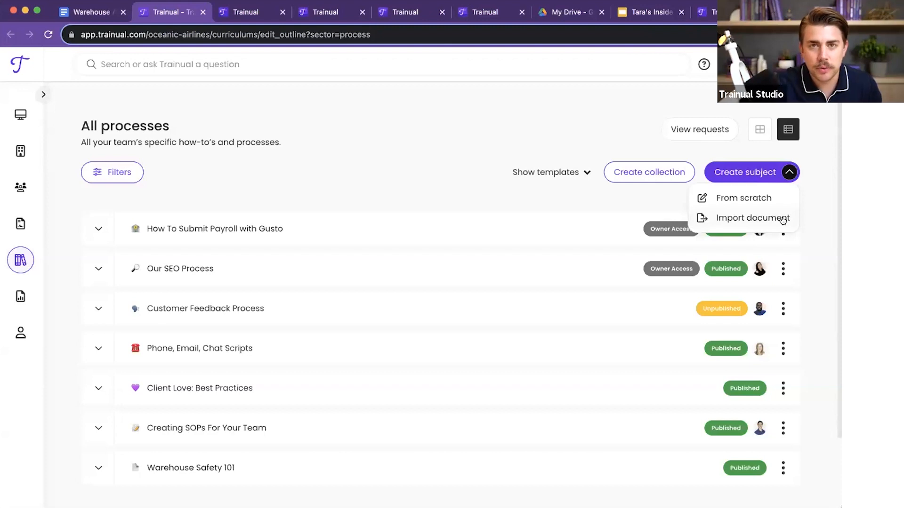
left_click(451, 110)
Step: Review the headings, text and images of the Warehouse Alarm System (2.4) source document in Google Docs
left_click(94, 7)
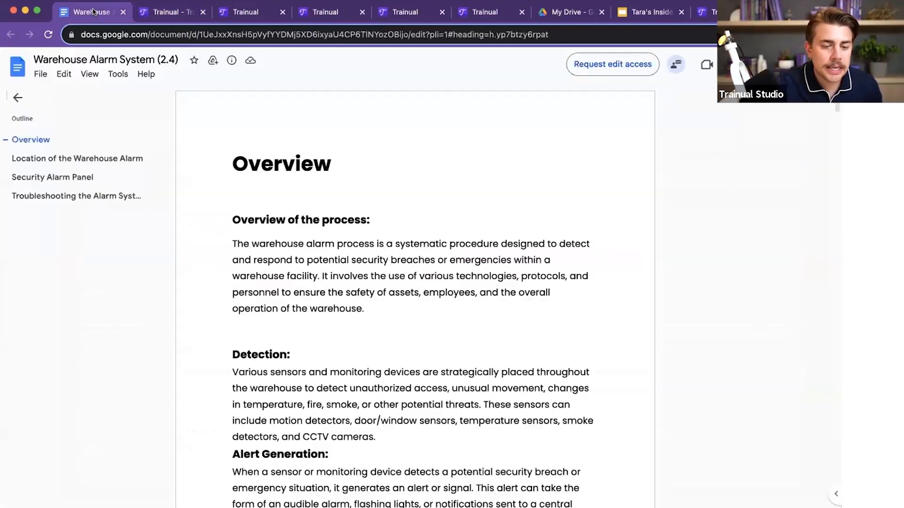
scroll(482, 306, "down", 4)
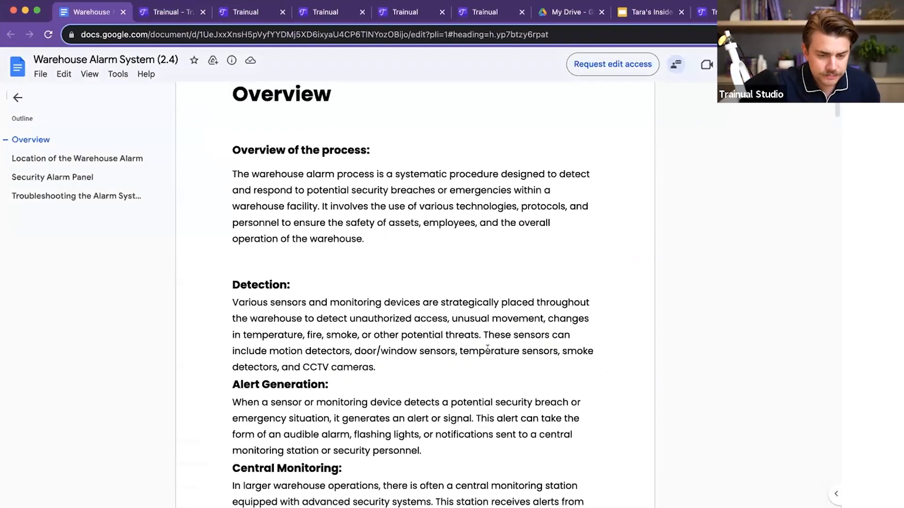
scroll(487, 349, "down", 10)
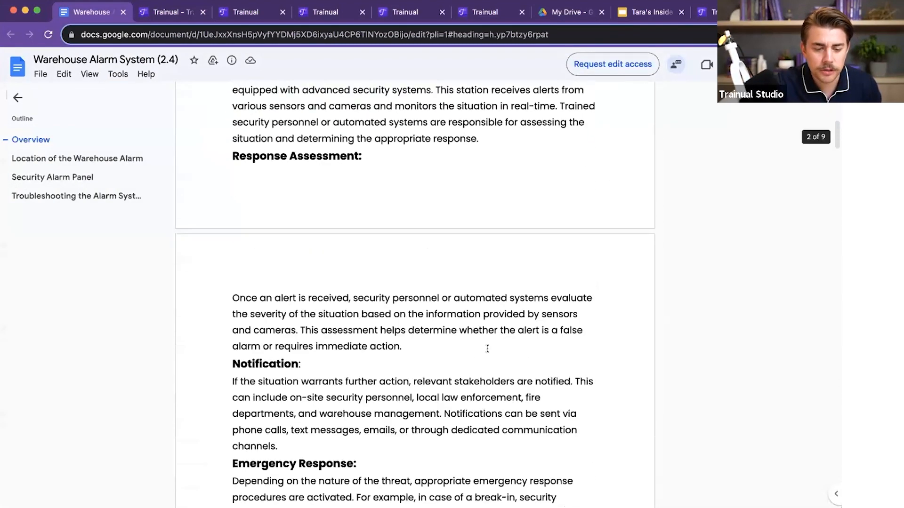
scroll(487, 348, "down", 9)
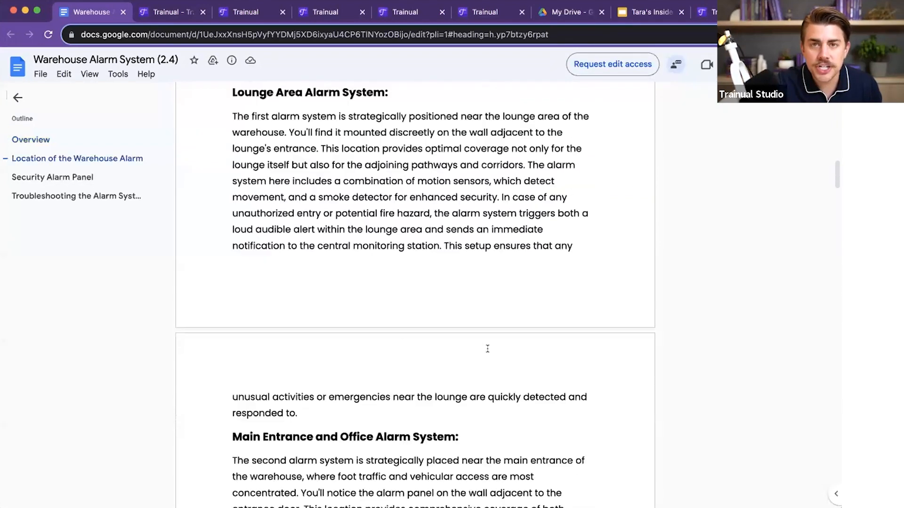
scroll(487, 349, "down", 10)
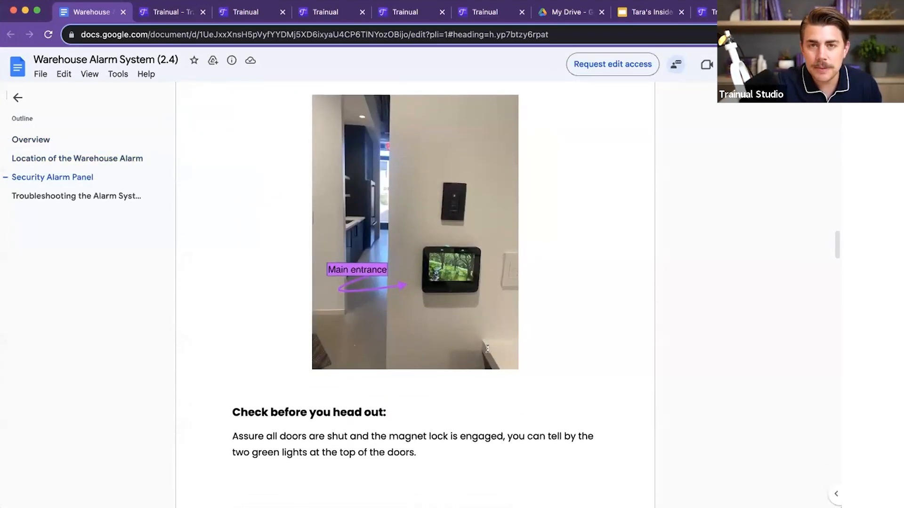
scroll(487, 349, "down", 6)
scroll(487, 349, "down", 6)
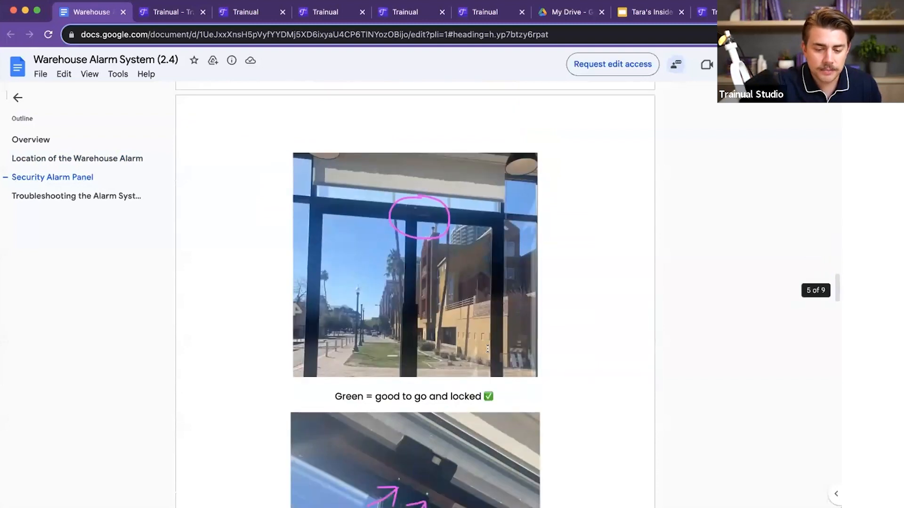
scroll(487, 349, "down", 20)
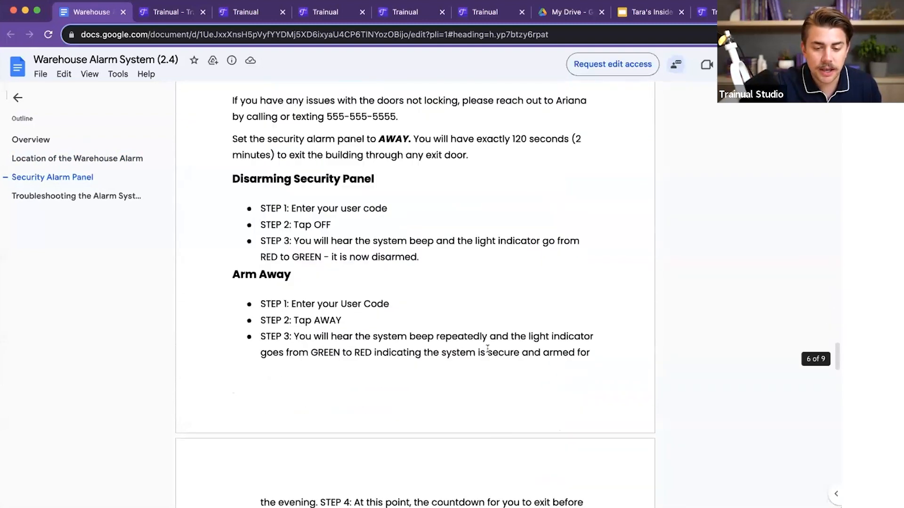
scroll(487, 349, "up", 20)
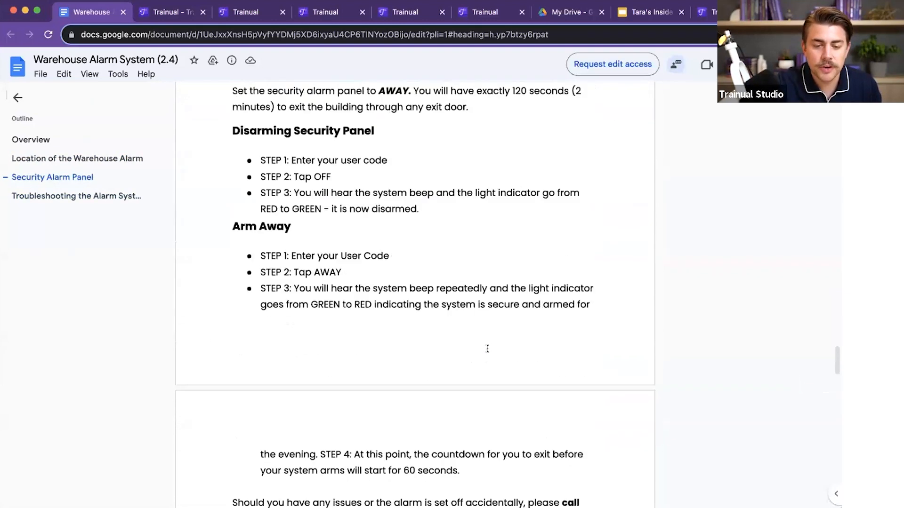
scroll(488, 349, "up", 20)
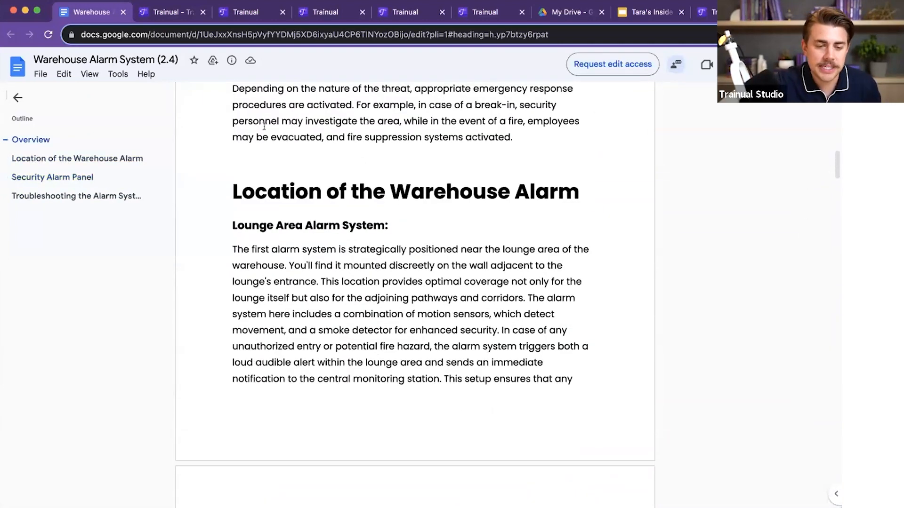
Step: Back in Trainual, import the Warehouse Alarm System (2.4) document as a new subject on the Processes page
left_click(161, 11)
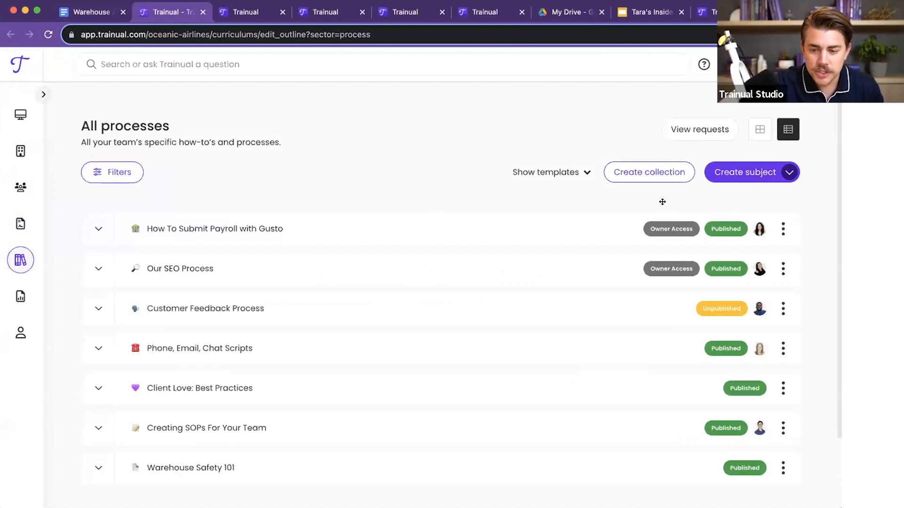
left_click(789, 174)
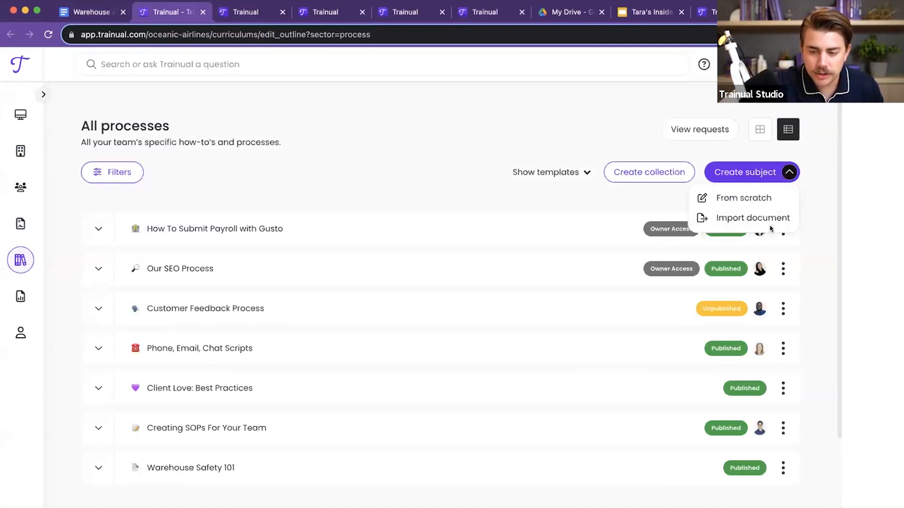
left_click(752, 218)
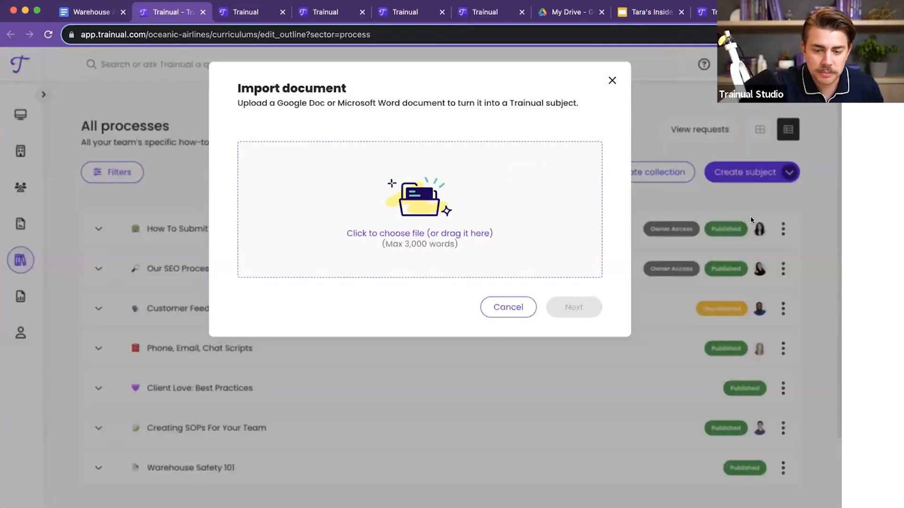
left_click(443, 231)
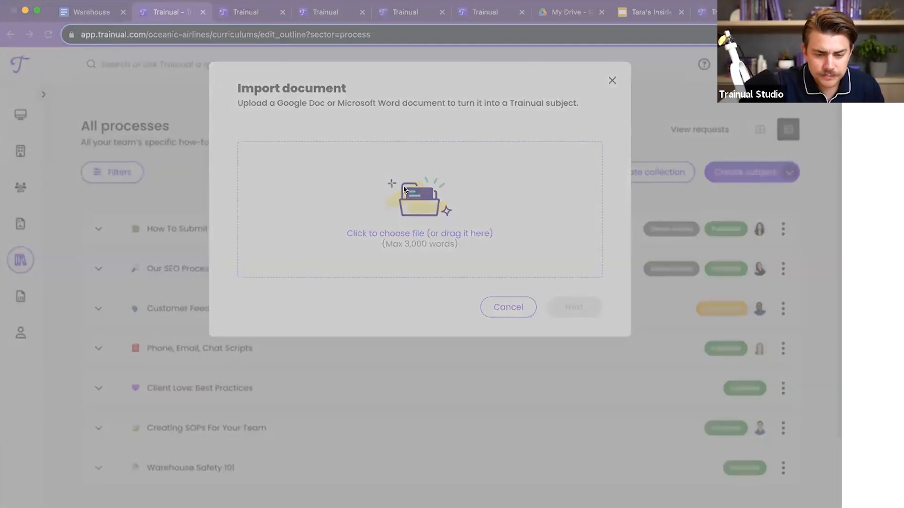
left_click(617, 369)
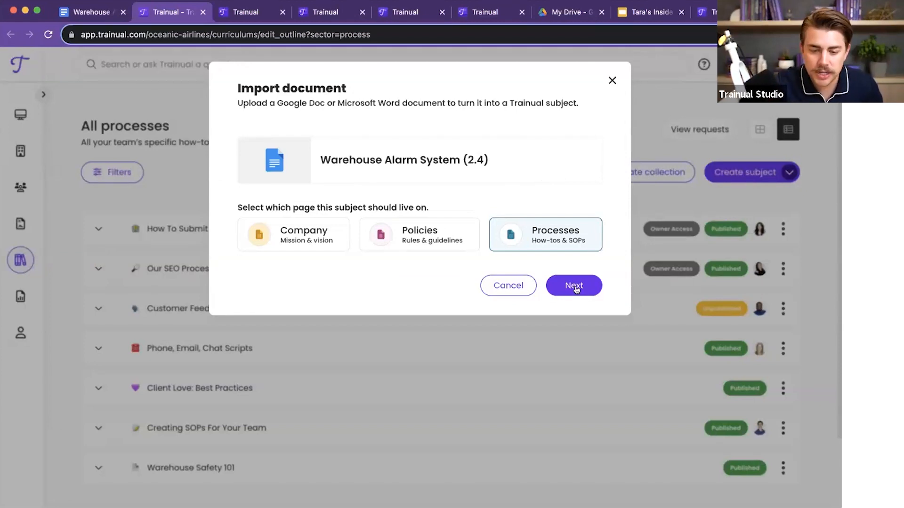
left_click(570, 287)
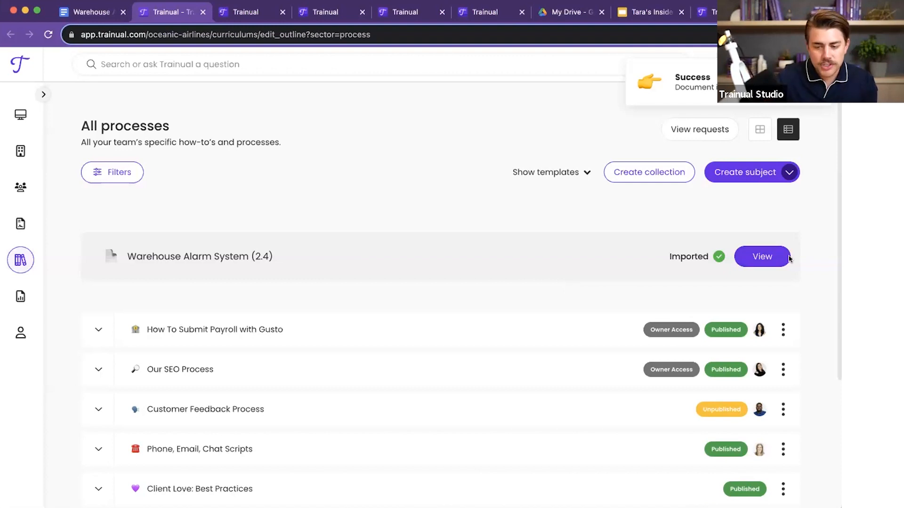
Step: Open the imported Warehouse Alarm System (2.4) subject and examine the steps within its topics
left_click(758, 256)
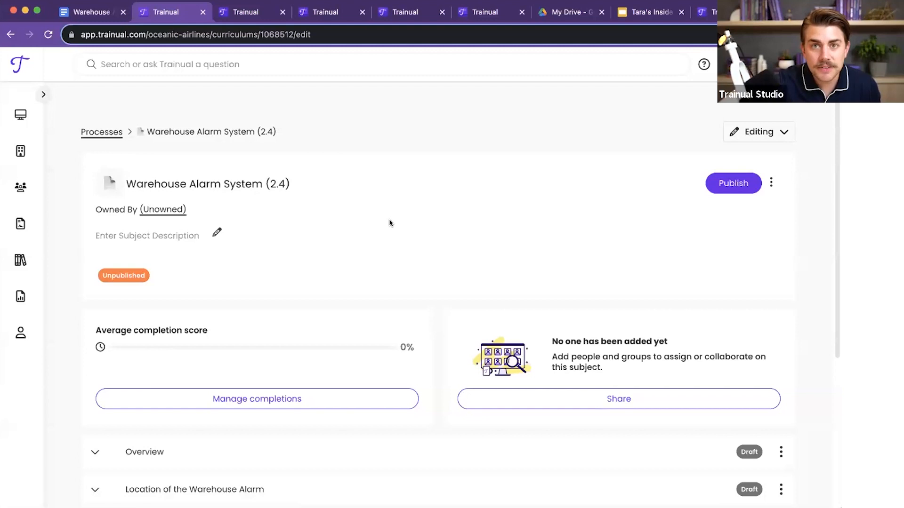
scroll(390, 223, "down", 5)
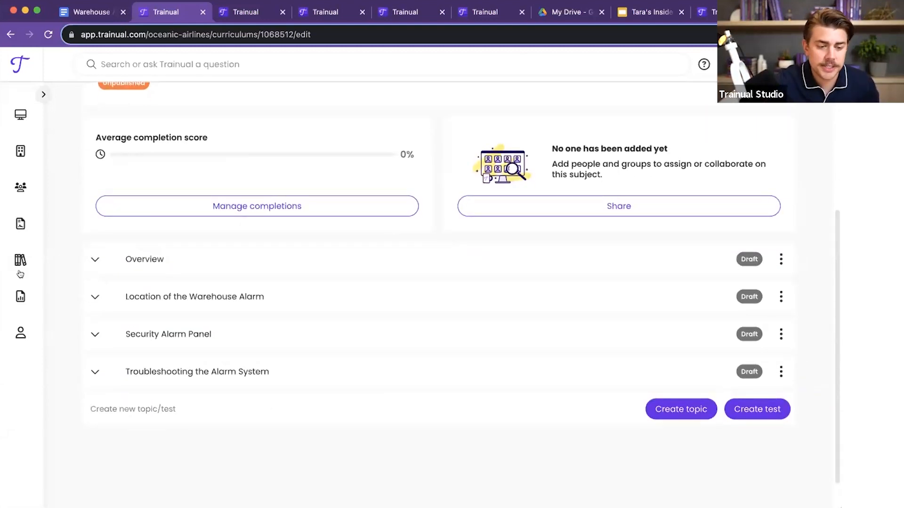
left_click(92, 258)
left_click(93, 258)
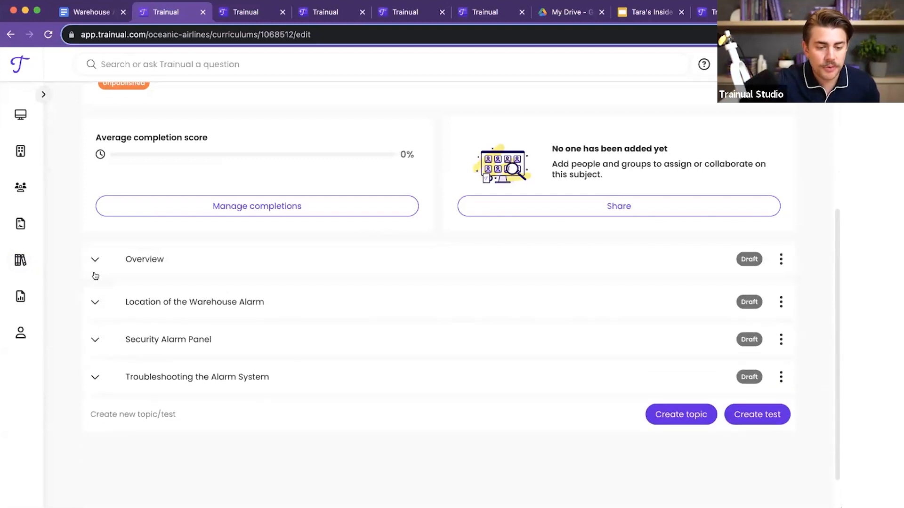
left_click(95, 296)
left_click(94, 296)
left_click(94, 335)
left_click(95, 334)
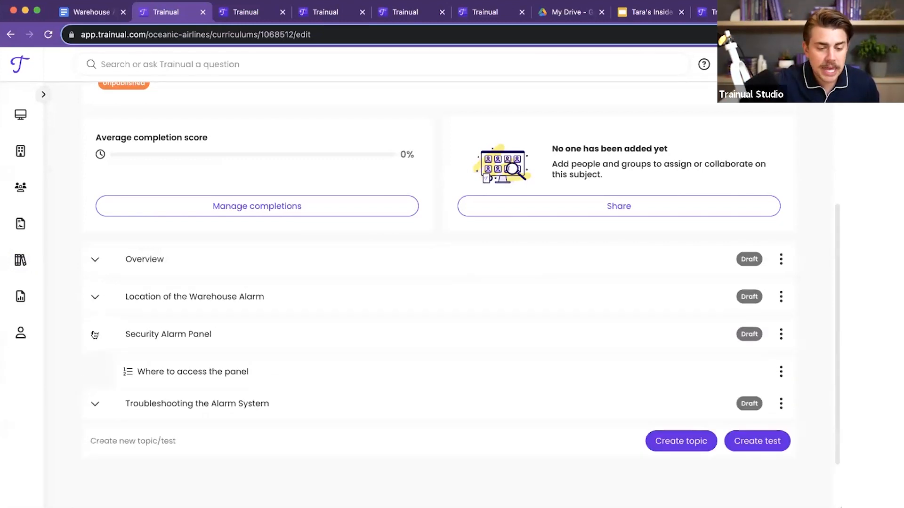
left_click(94, 371)
scroll(94, 372, "down", 3)
scroll(94, 371, "up", 3)
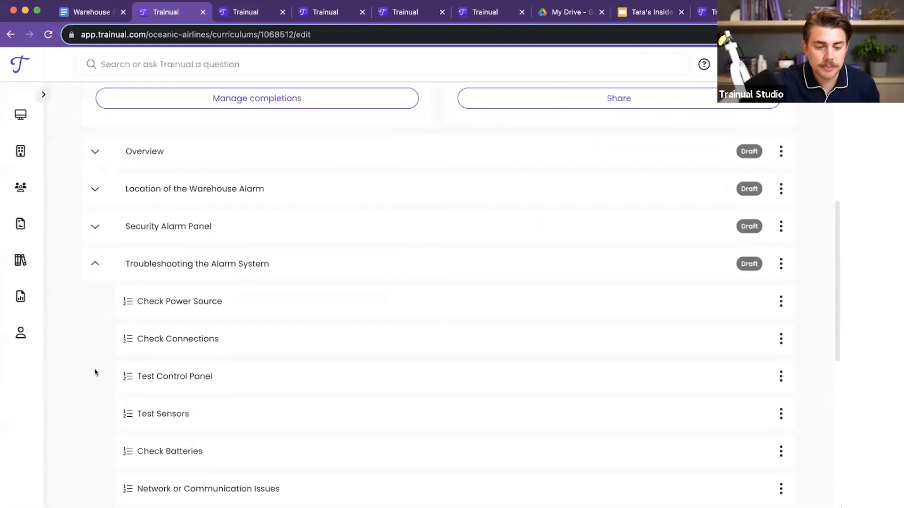
left_click(95, 301)
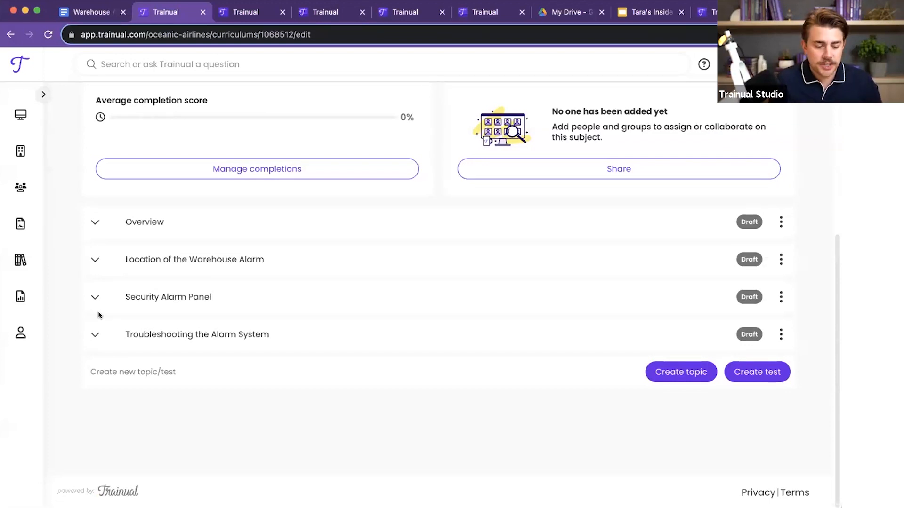
Step: In the content library, look through the Company, Policies and Processes categories and the available grouping options
key("ctrl+Tab")
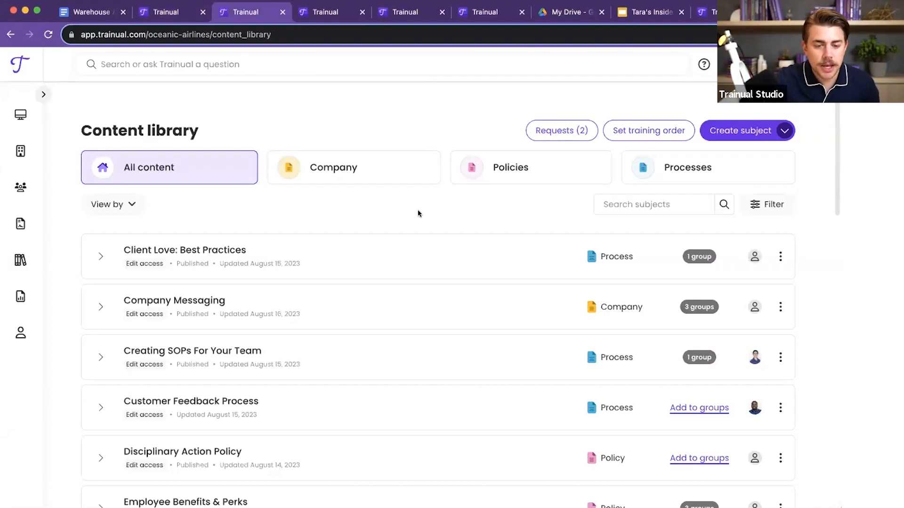
left_click(382, 180)
left_click(492, 183)
left_click(646, 176)
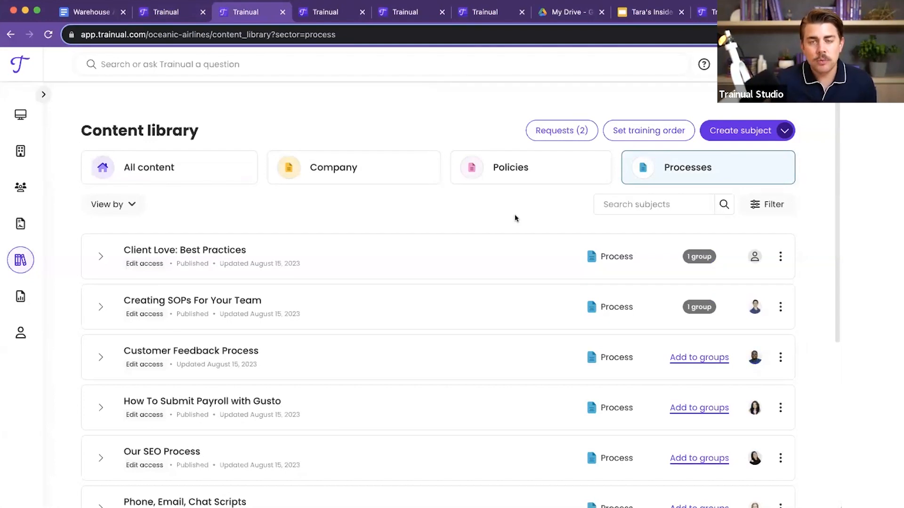
left_click(123, 206)
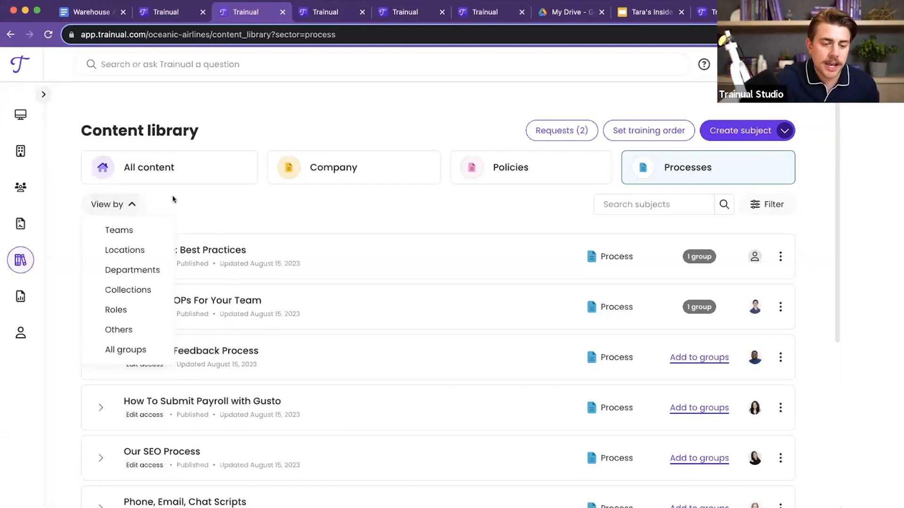
left_click(334, 194)
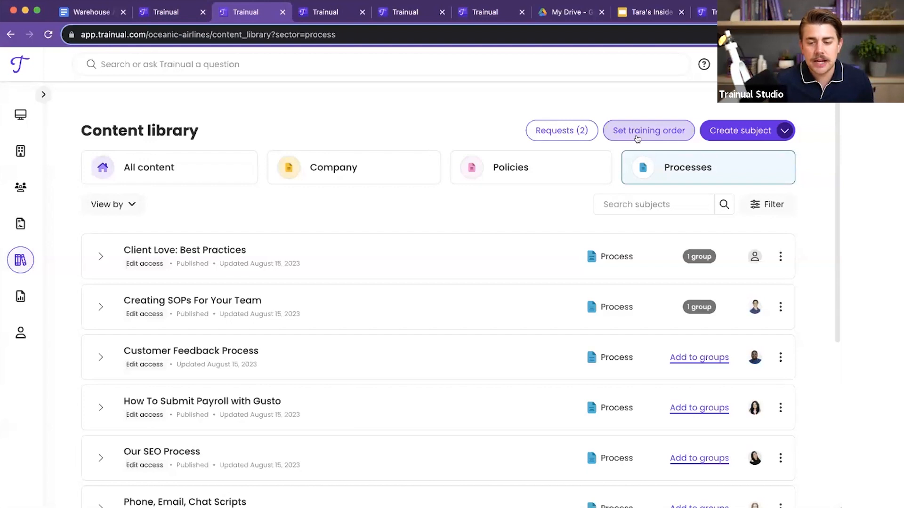
Step: Show only the Company subjects in the content library and look over their group assignments
left_click(375, 177)
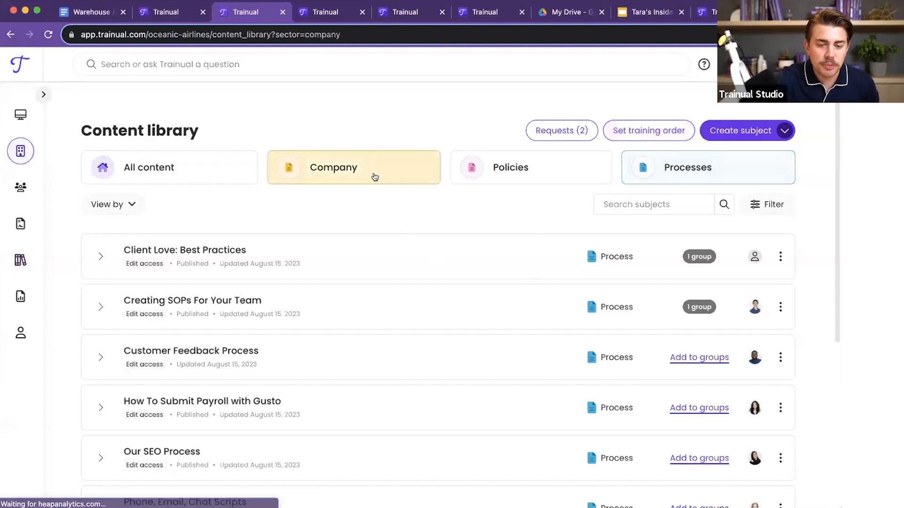
scroll(418, 319, "down", 3)
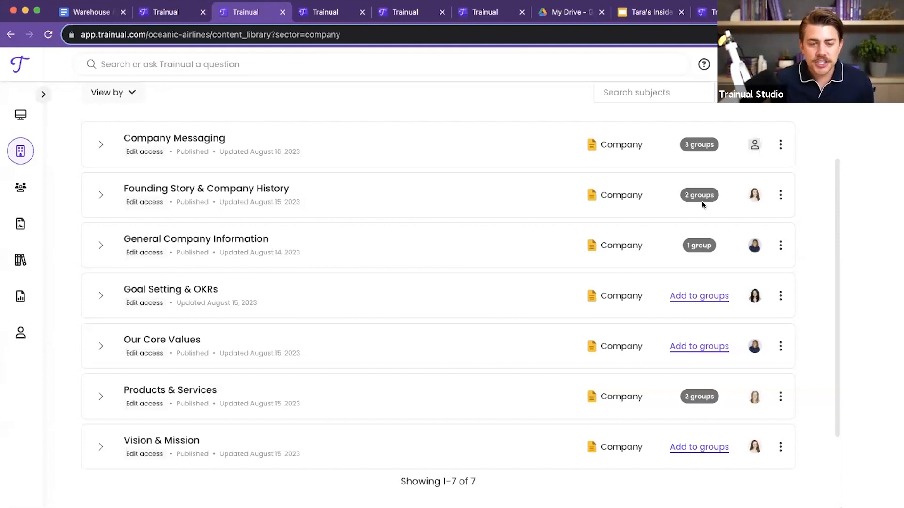
scroll(701, 201, "up", 3)
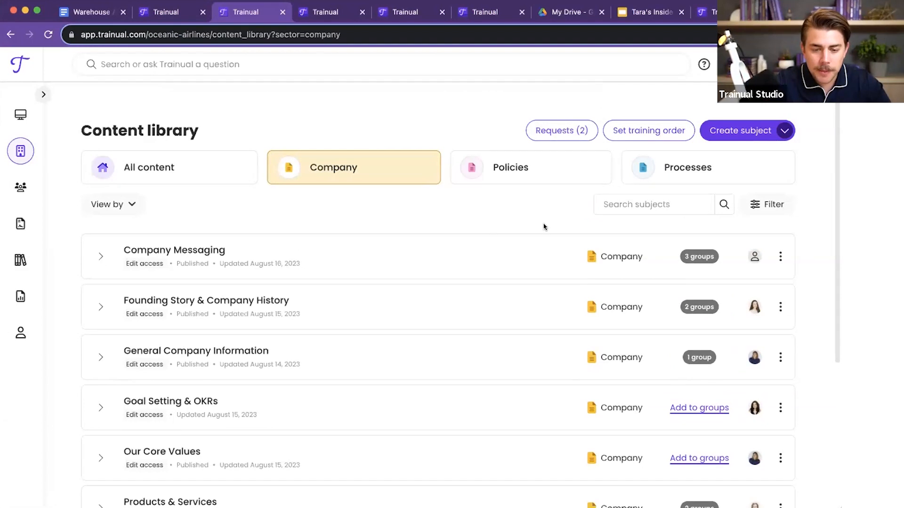
Step: Search the Processes subjects in the content library for "alarm"
left_click(689, 166)
left_click(646, 206)
type("al")
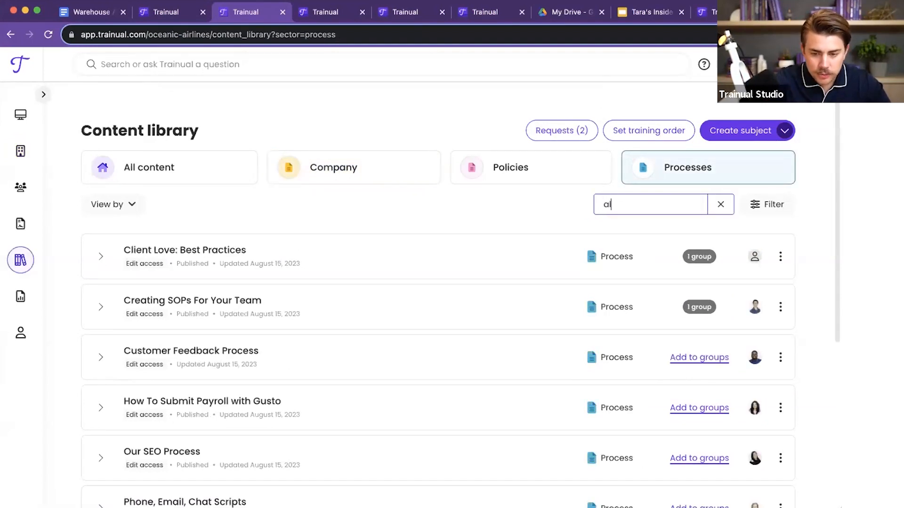
type("arm")
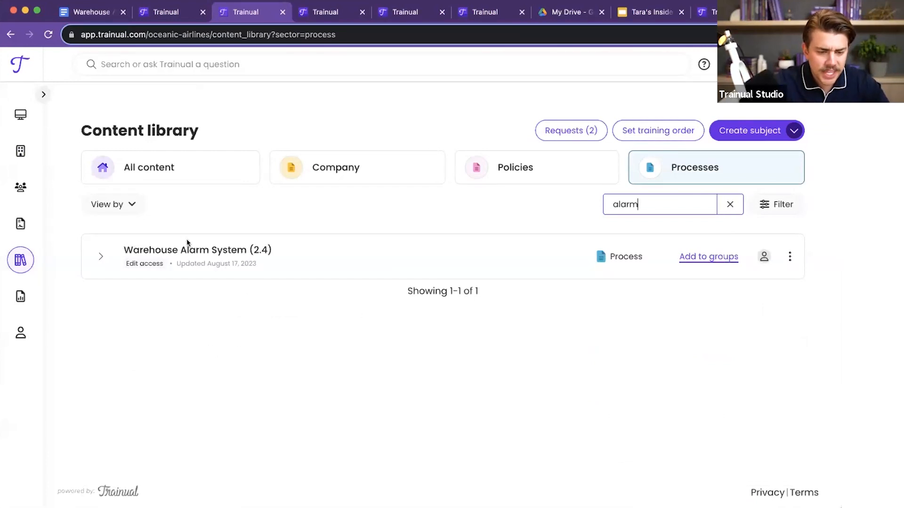
Step: Expand the Warehouse Alarm System (2.4) subject and open its "Location of the Warehouse Alarm" topic for editing
left_click(91, 253)
scroll(249, 316, "down", 2)
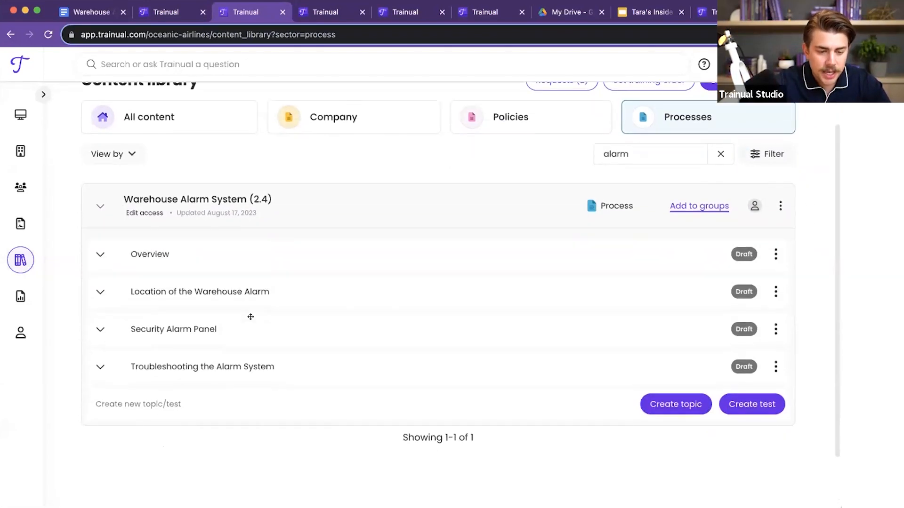
left_click(216, 291)
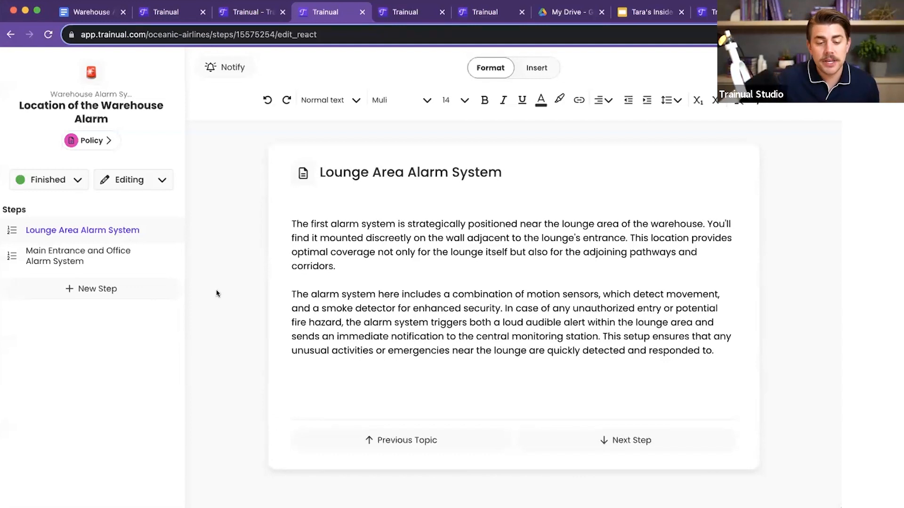
Step: Look through the Lounge Area Alarm System step's action options, the topic's status choices, and the Editing and Viewing modes
left_click(165, 230)
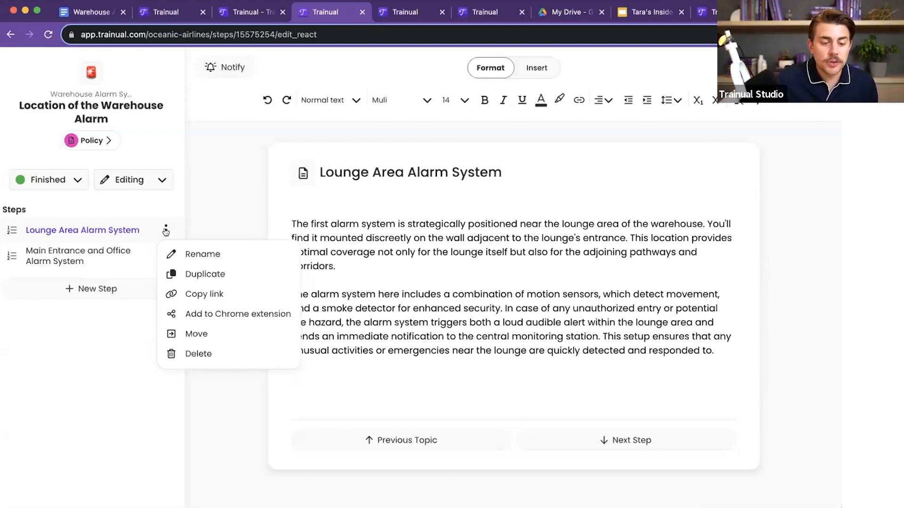
left_click(166, 230)
left_click(72, 184)
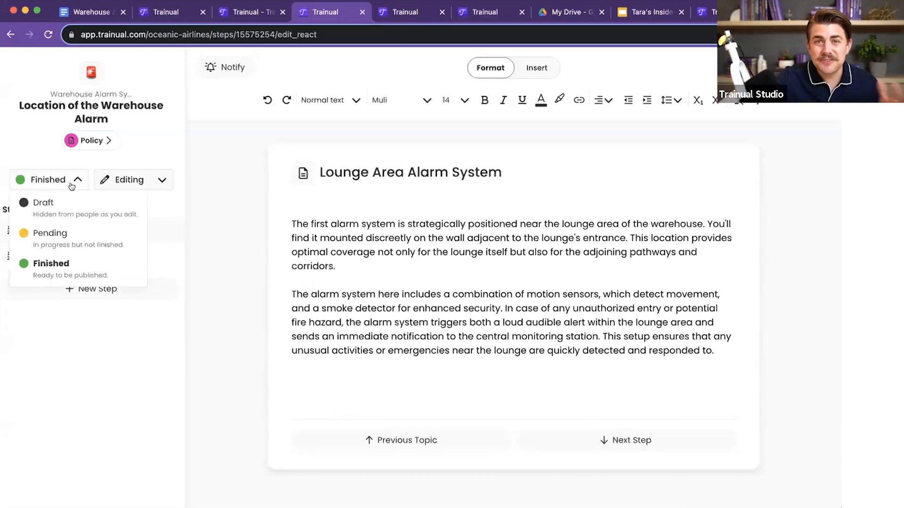
left_click(72, 185)
left_click(139, 185)
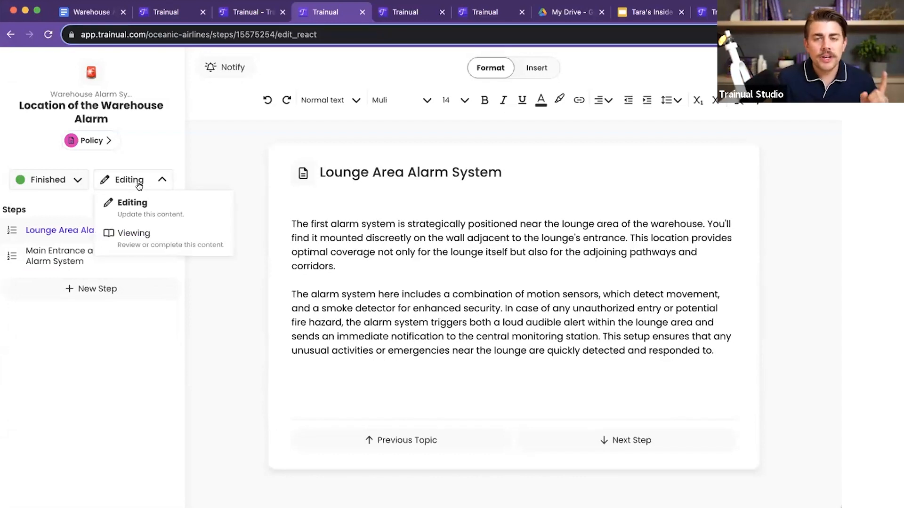
left_click(139, 185)
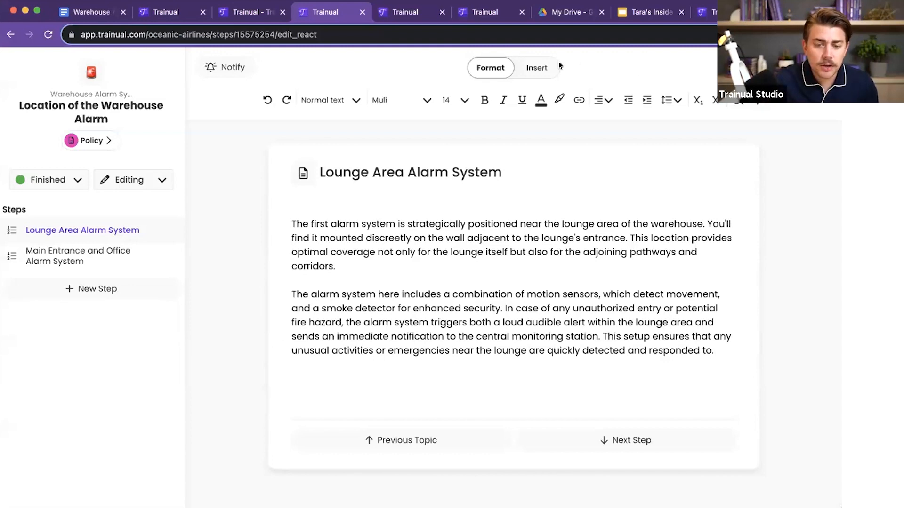
Step: Examine the content types that can be inserted into the step, including quick embeds, videos, images, Trainual embeds and tables
left_click(538, 67)
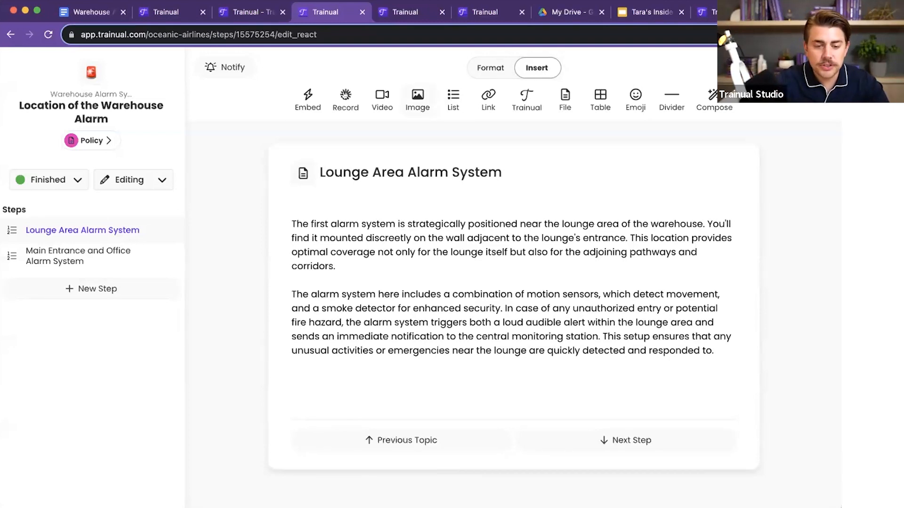
left_click(308, 103)
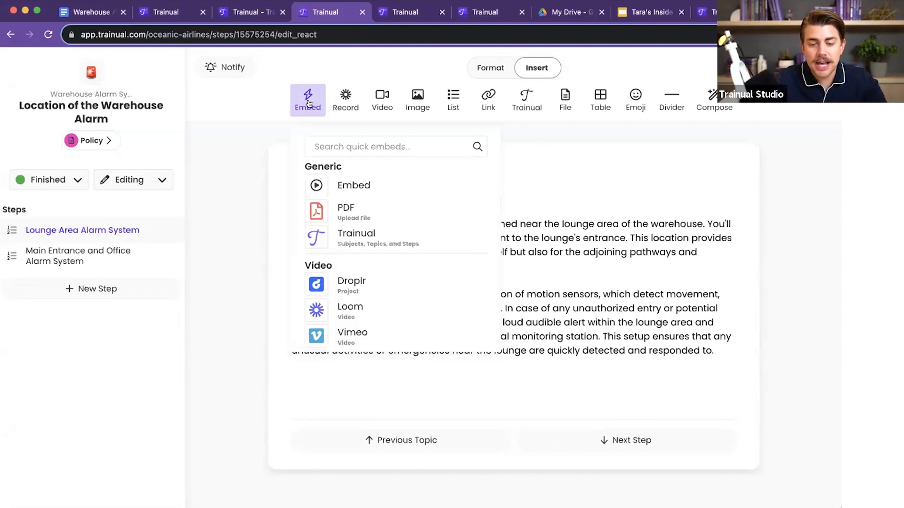
left_click(308, 103)
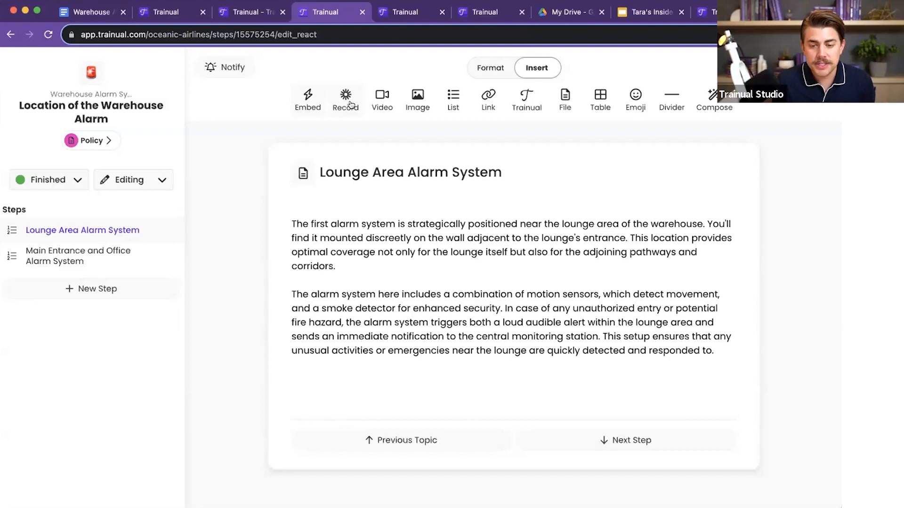
left_click(382, 101)
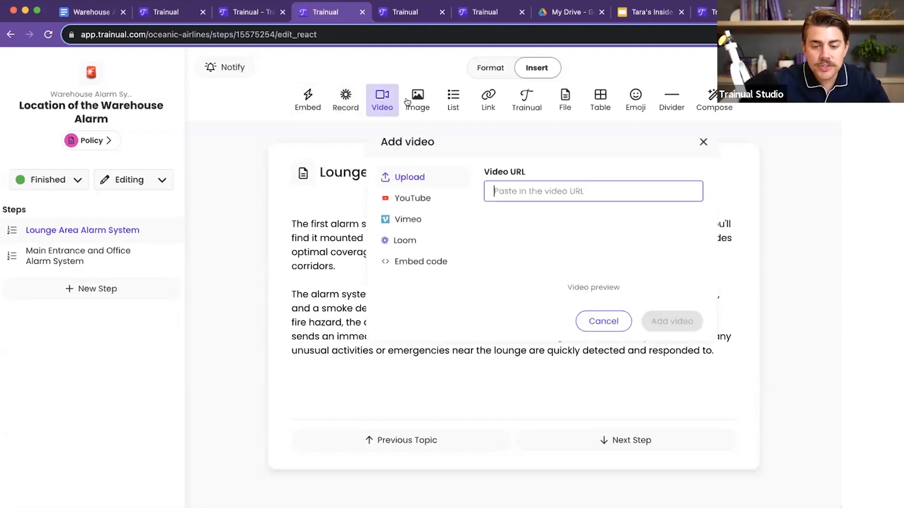
left_click(418, 101)
left_click(524, 104)
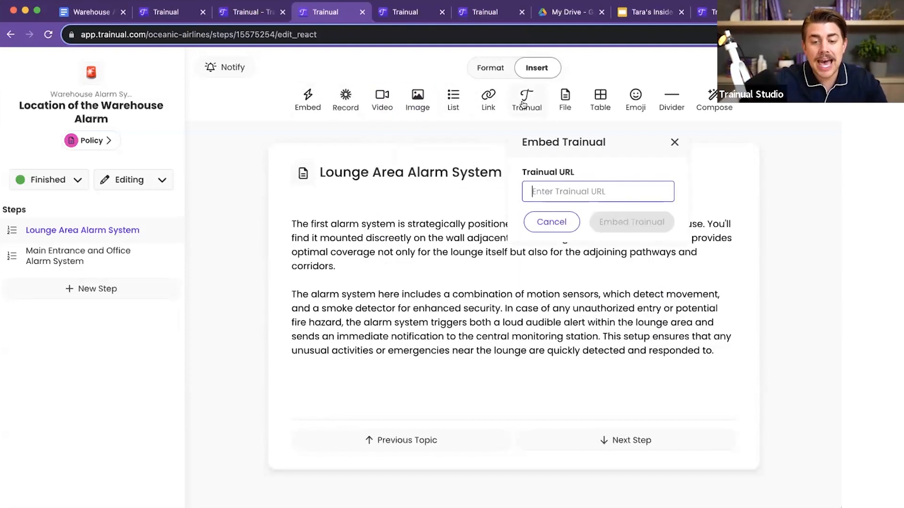
left_click(525, 101)
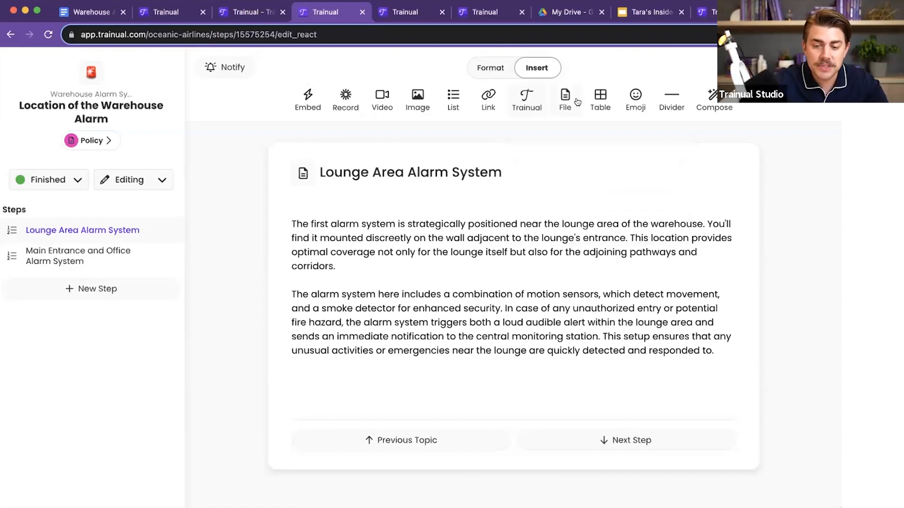
left_click(600, 100)
left_click(602, 101)
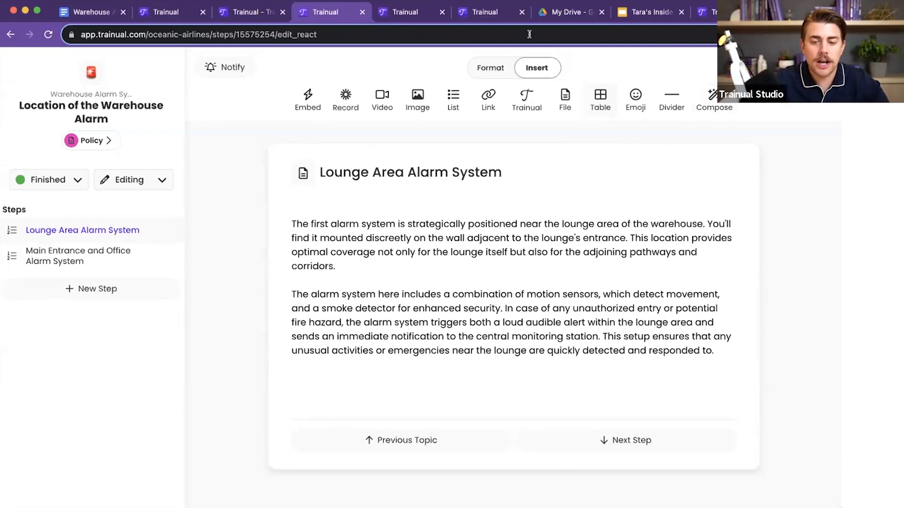
left_click(488, 68)
Step: Set a couch emoji as the icon of the Lounge Area Alarm System step
left_click(75, 260)
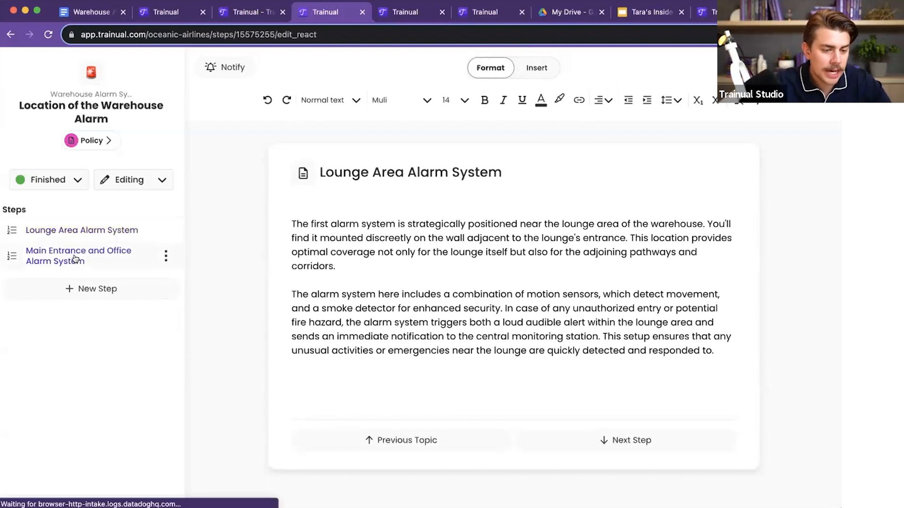
left_click(84, 230)
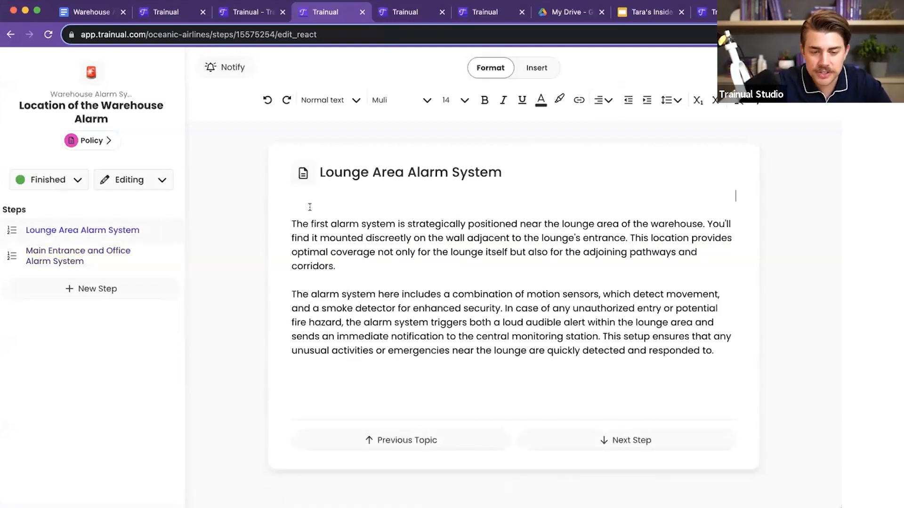
left_click(303, 173)
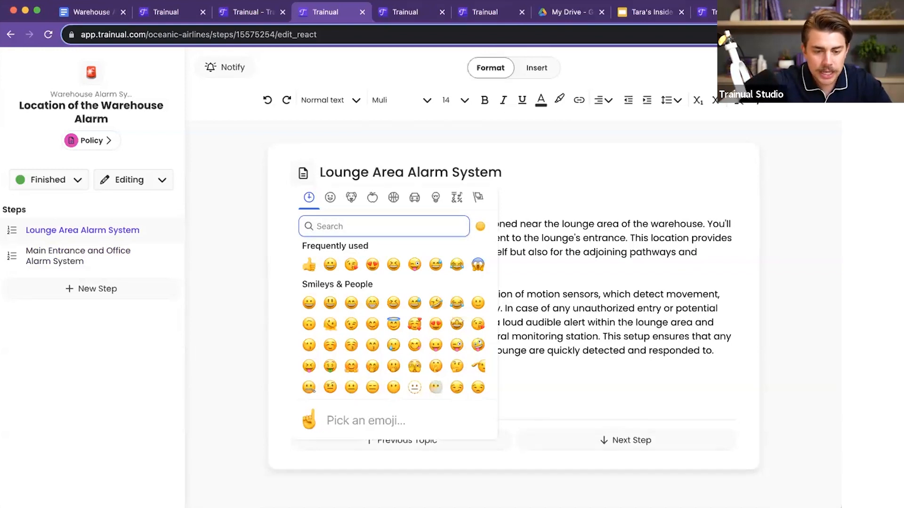
type("couch")
left_click(308, 265)
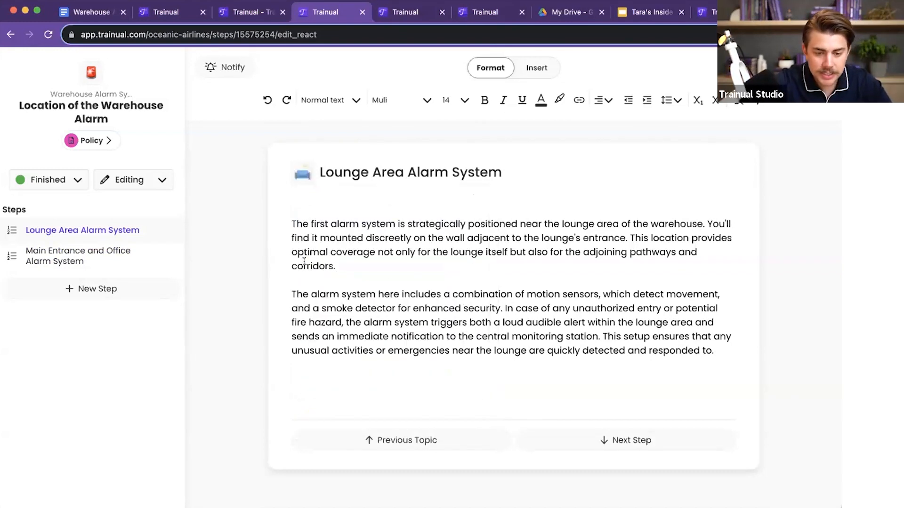
Step: Set a door emoji as the icon of the Main Entrance and Office Alarm System step
left_click(56, 249)
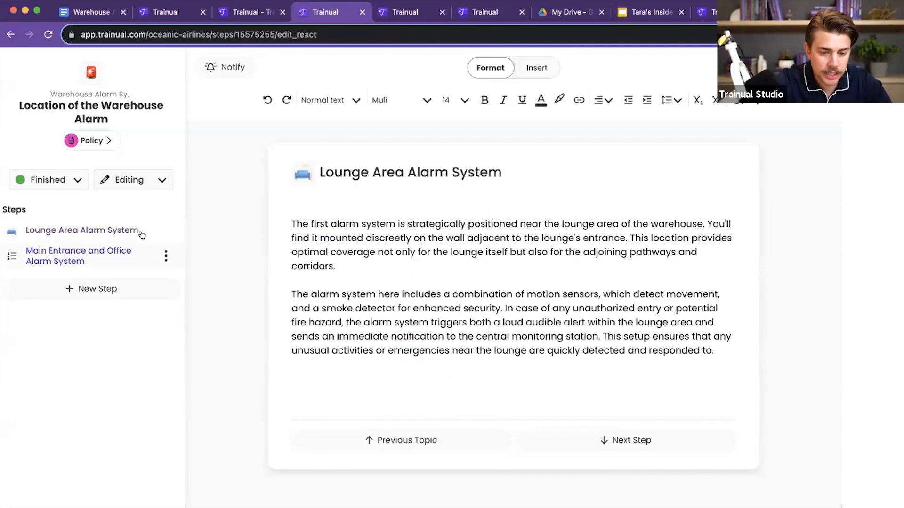
left_click(301, 172)
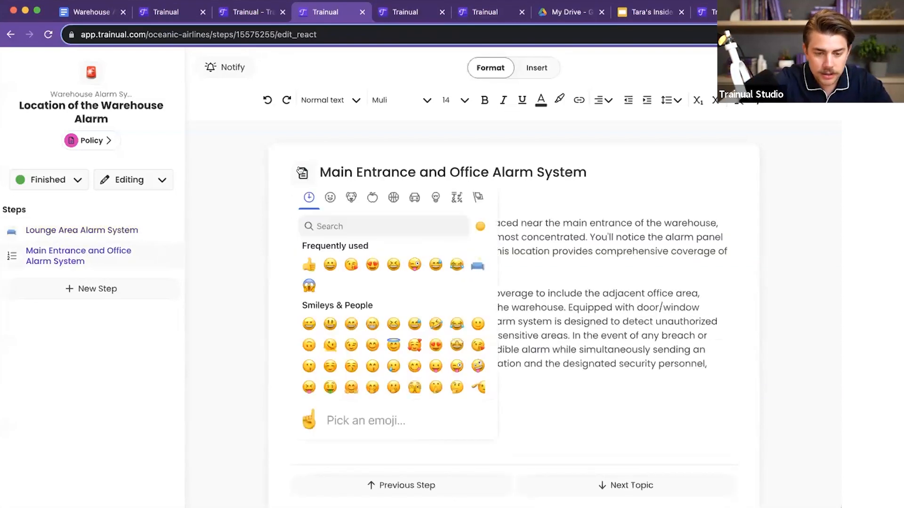
left_click(319, 225)
type("doo")
left_click(308, 265)
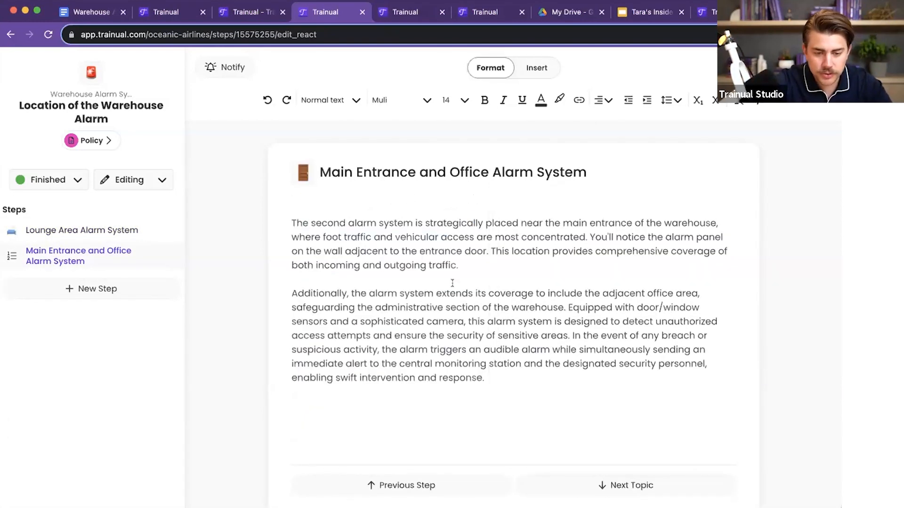
Step: Insert the minion siren GIF from a Giphy search for "alarm" above the first paragraph of the Lounge Area Alarm System step
left_click(112, 227)
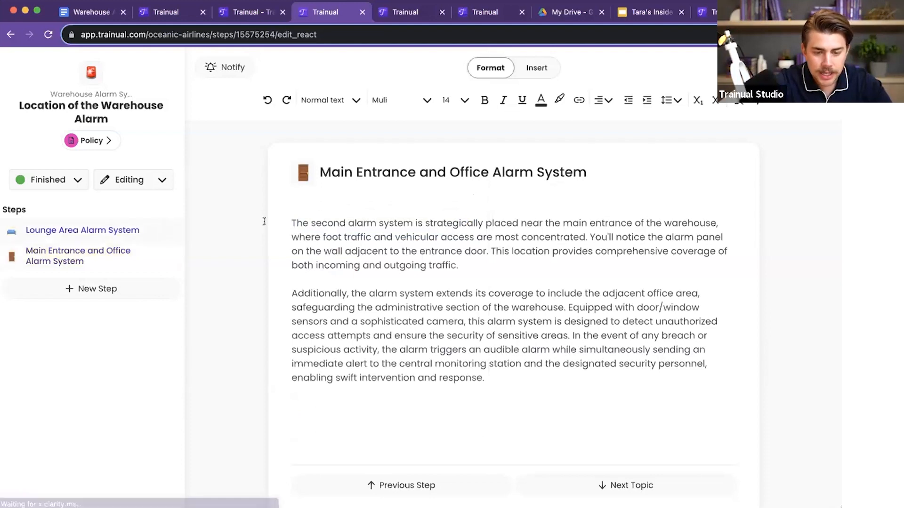
key("Return")
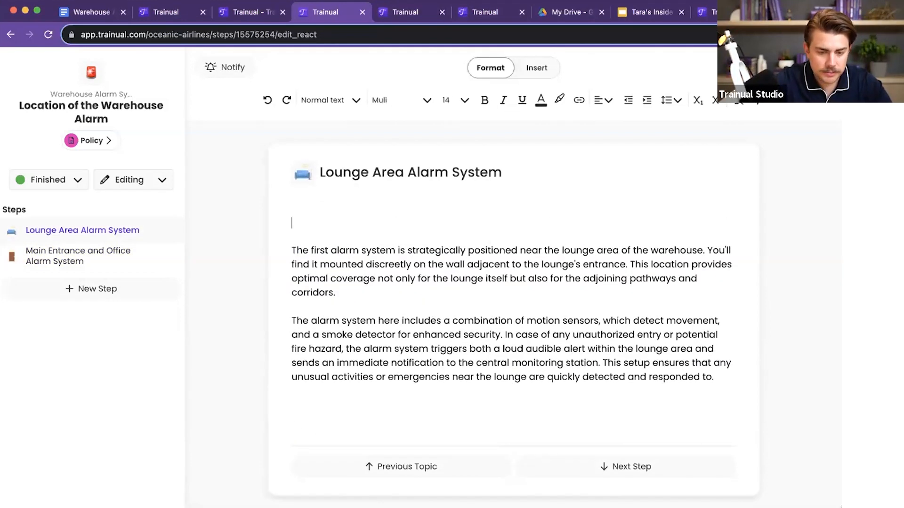
left_click(535, 68)
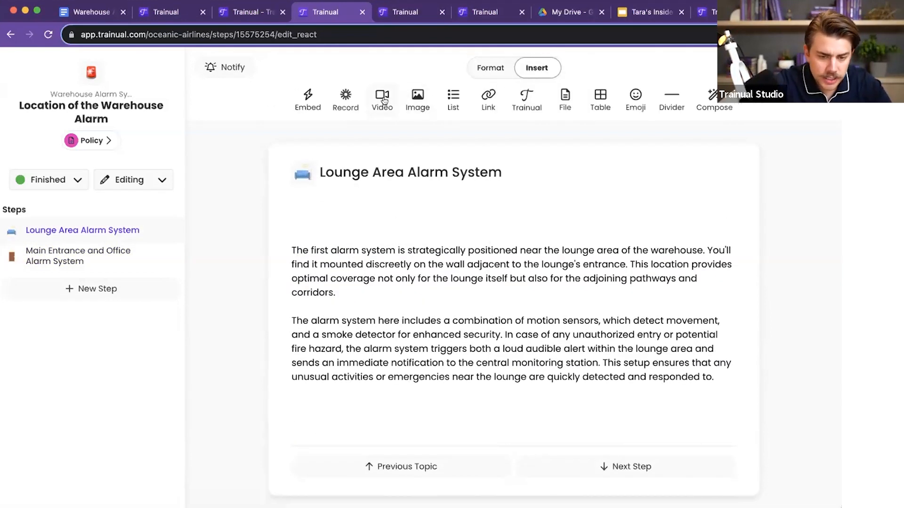
left_click(383, 97)
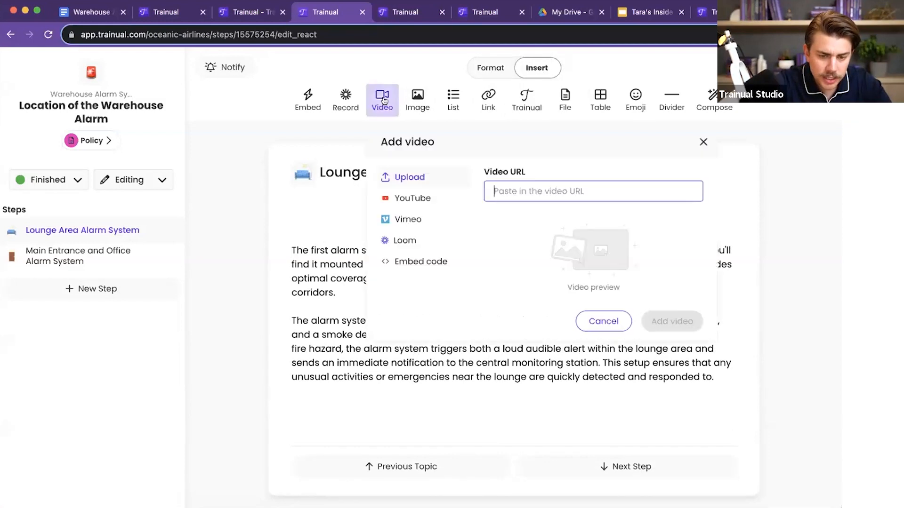
left_click(417, 109)
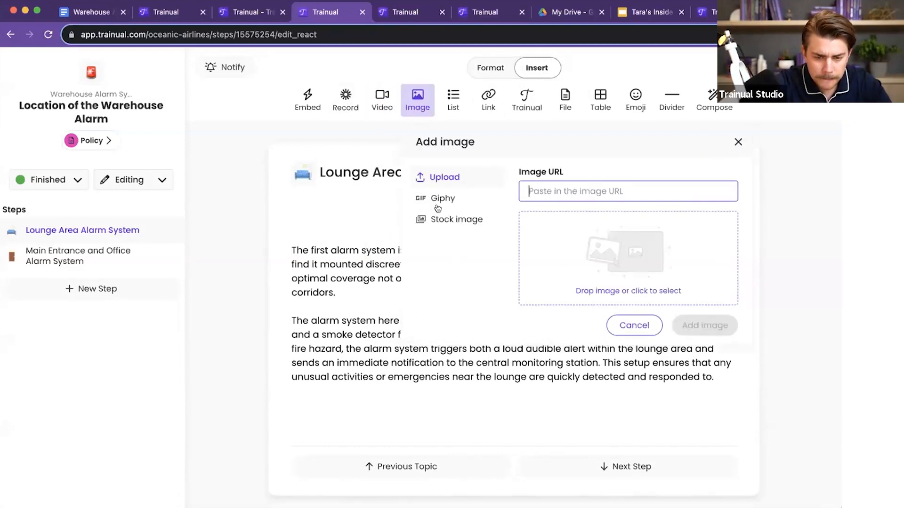
left_click(440, 199)
type("alarm")
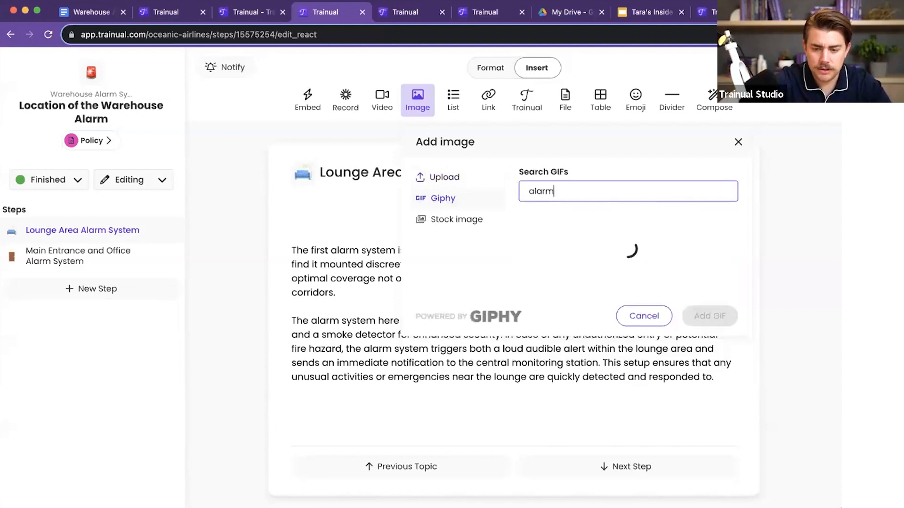
left_click(607, 258)
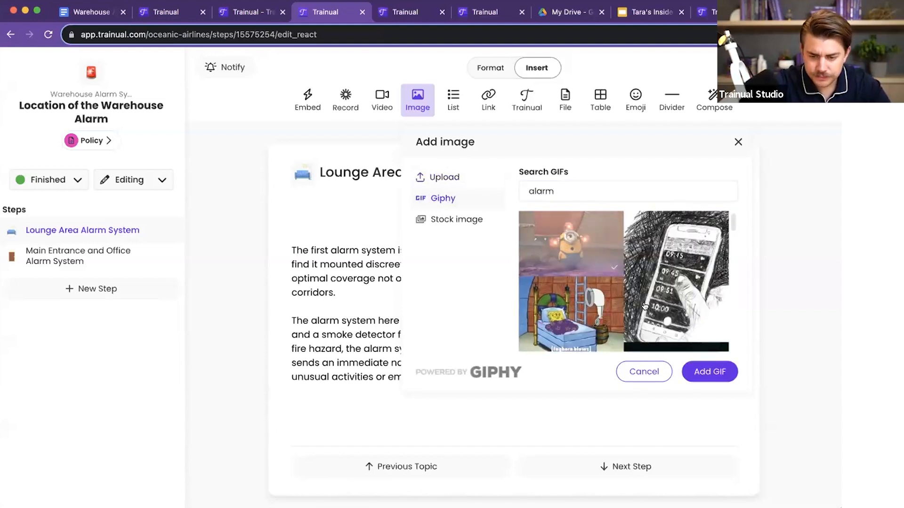
left_click(710, 371)
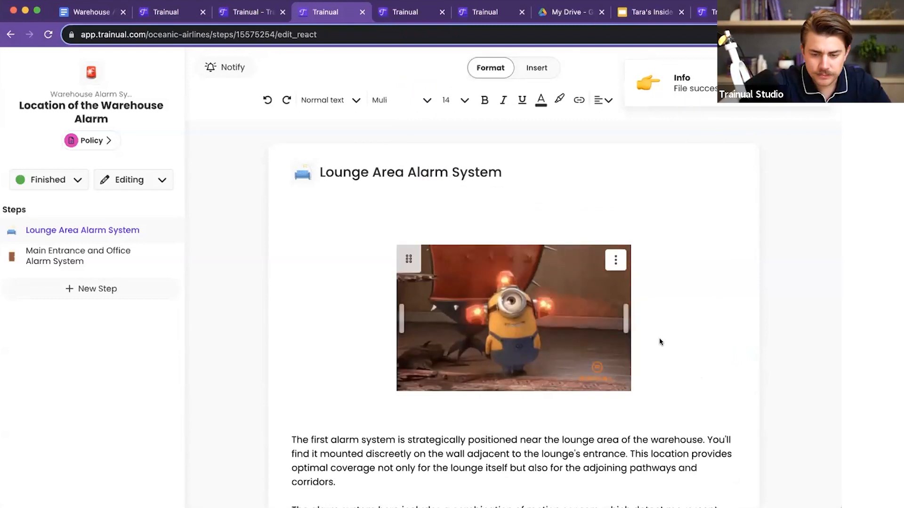
Step: Remove the blank lines below and above the minion GIF
left_click(292, 409)
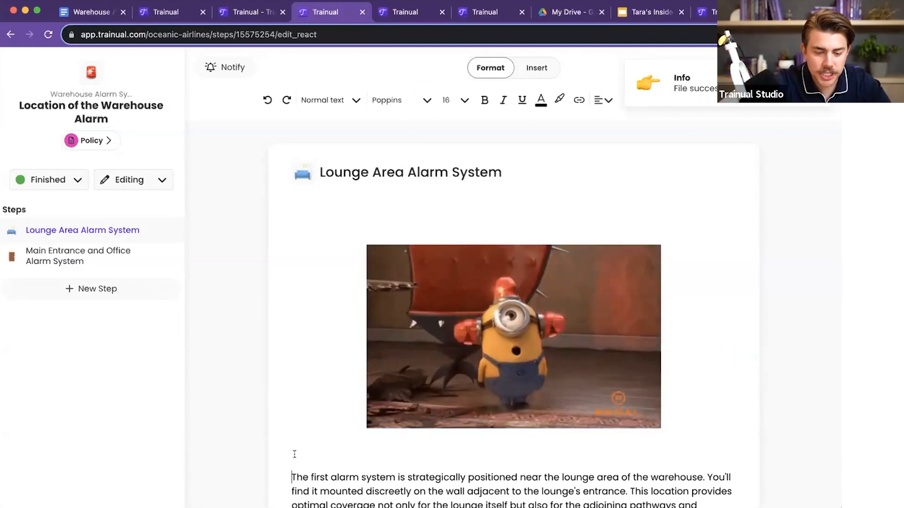
key("BackSpace")
left_click(564, 223)
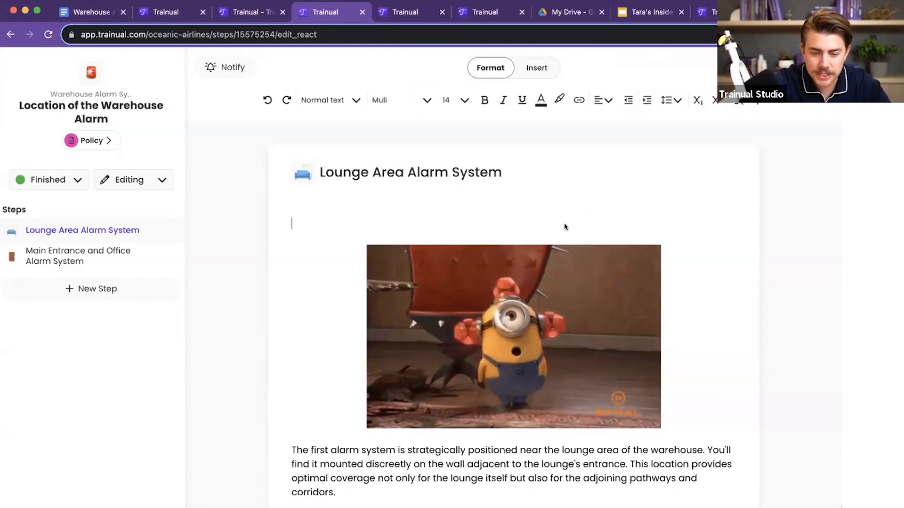
key("BackSpace")
Step: Enlarge the minion GIF slightly and check how it sits above the step's text
left_click(645, 232)
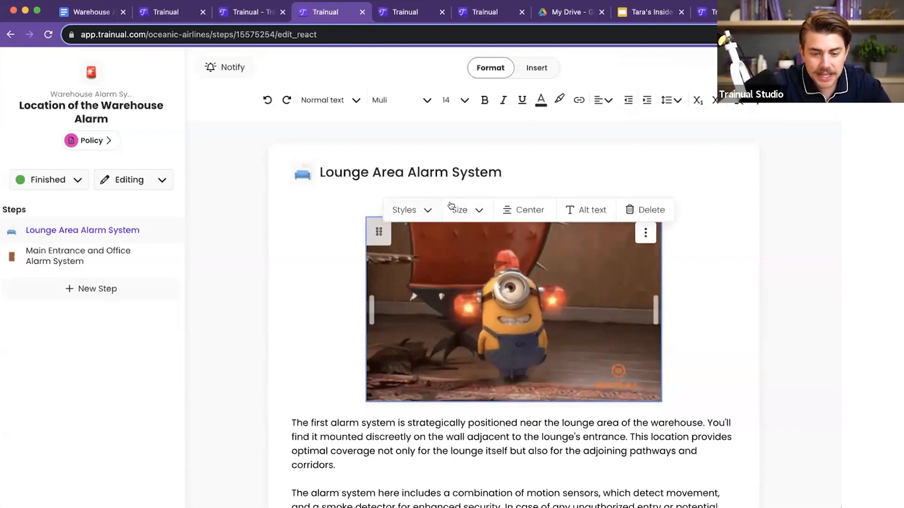
mouse_move(653, 303)
left_mouse_down()
mouse_move(674, 299)
mouse_move(660, 300)
left_mouse_up()
scroll(587, 351, "down", 1)
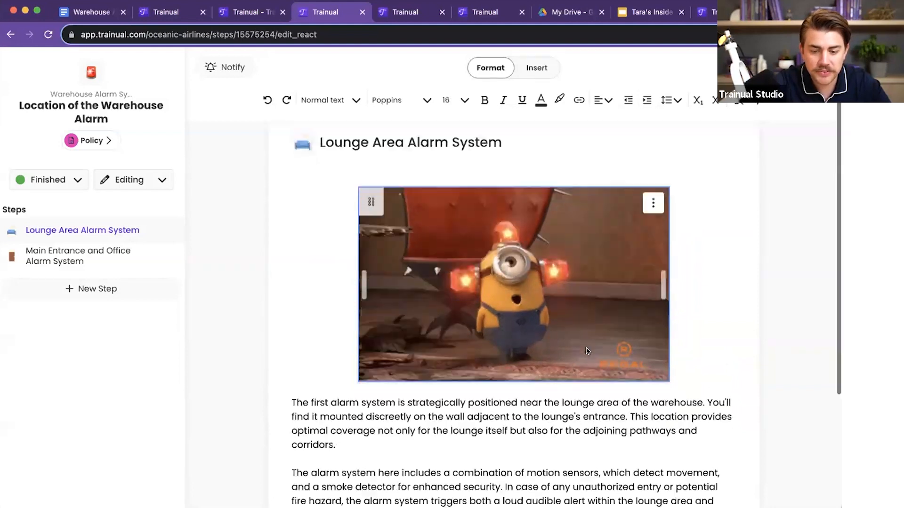
scroll(587, 351, "down", 2)
scroll(586, 349, "up", 1)
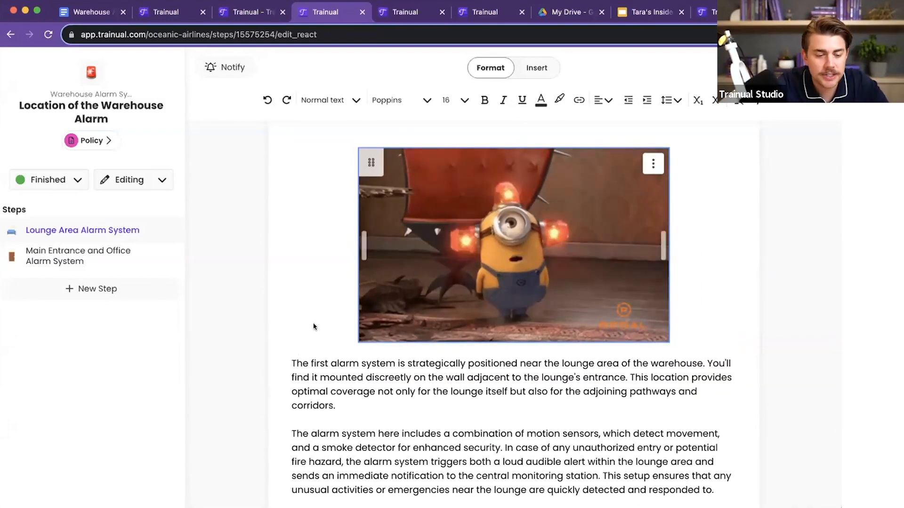
Step: Create a new step named "Location of the alarm panel" in the topic and add a blank line at the start of its body
left_click(75, 287)
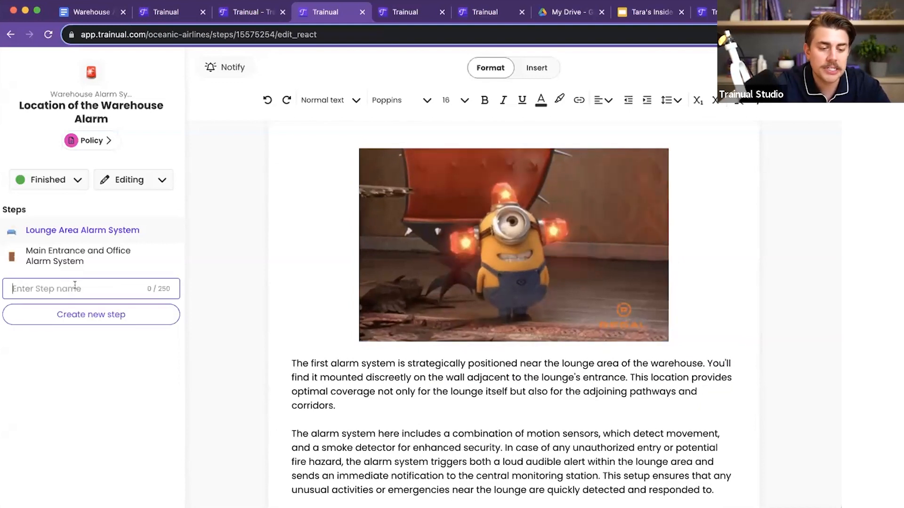
type("Location of the alarm ")
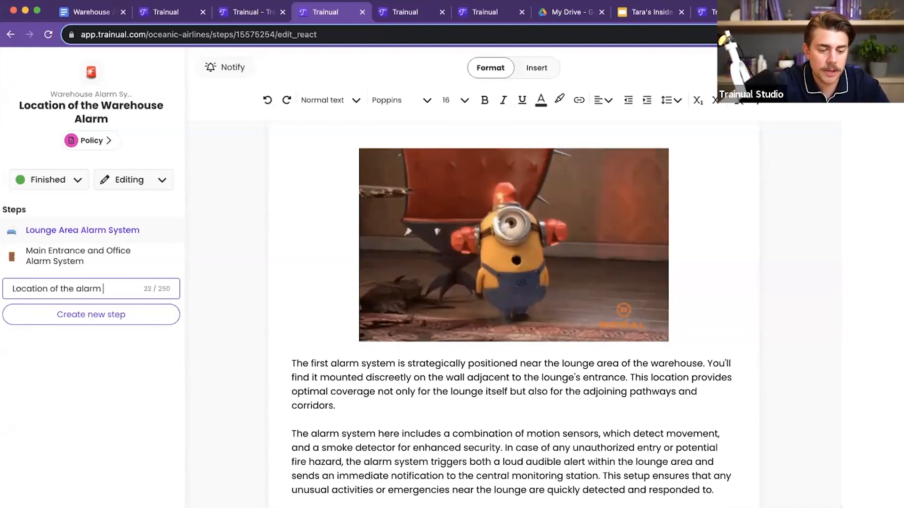
type("panel")
key("Return")
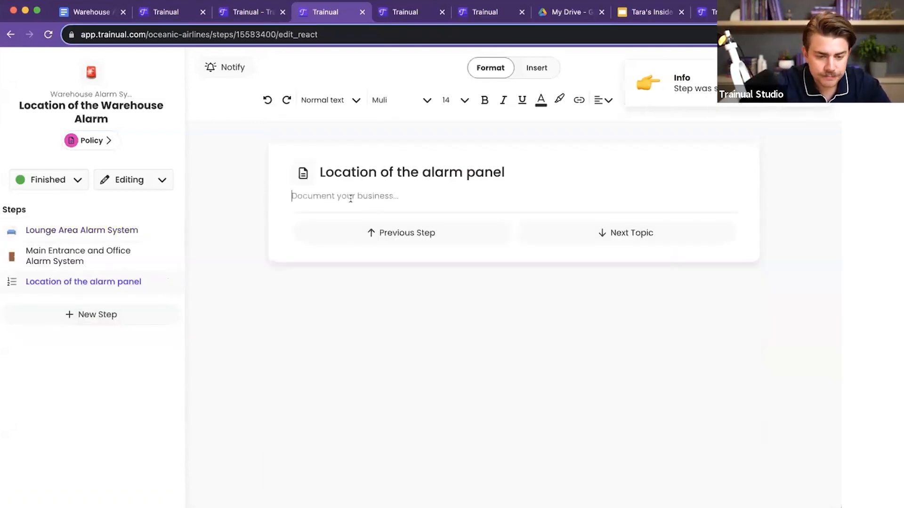
key("Return")
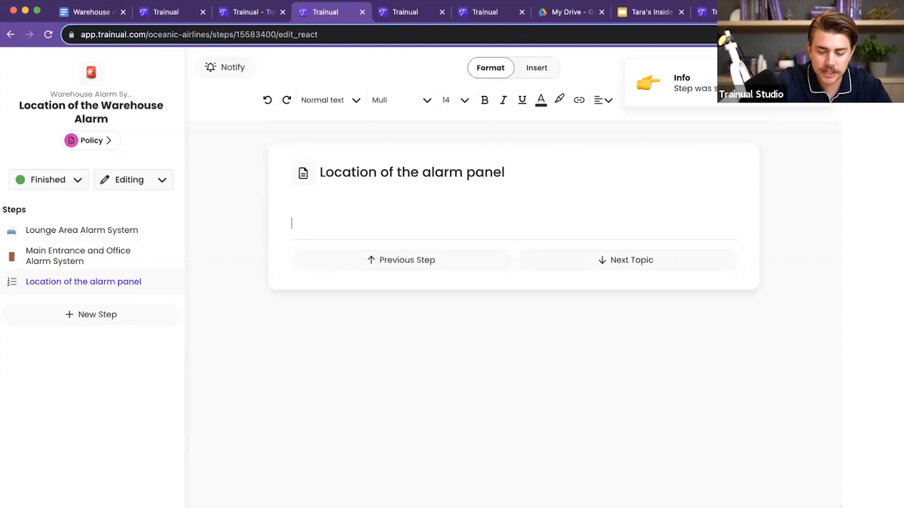
Step: Write "Outlined below is the map to the alarm panels" in the step's body, preceded by a point_down emoji
type(":point")
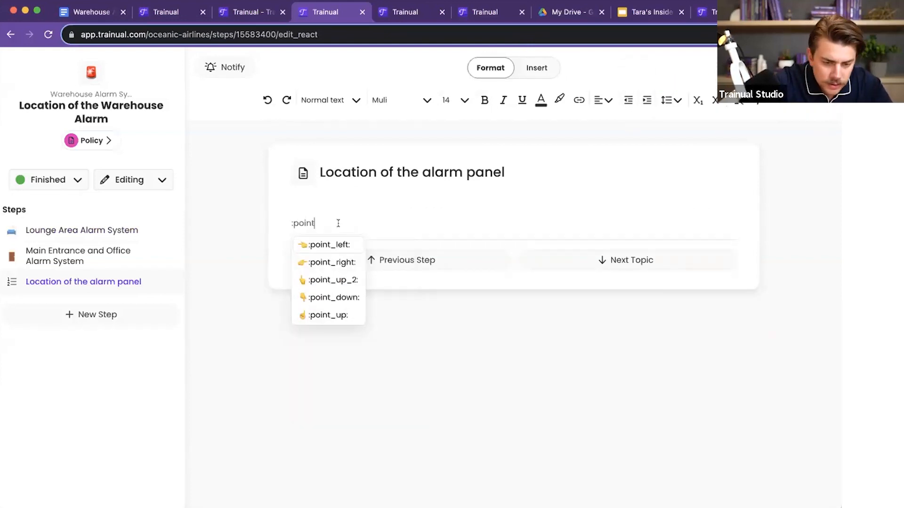
left_click(324, 298)
type("OUtli")
key("BackSpace")
key("BackSpace")
key("BackSpace")
key("BackSpace")
type("utlined below is the map to the alarm panels")
Step: Format the "Outlined below is the map to the alarm panels" line as 18-point bold text and centre it
left_click_drag(504, 225, 277, 227)
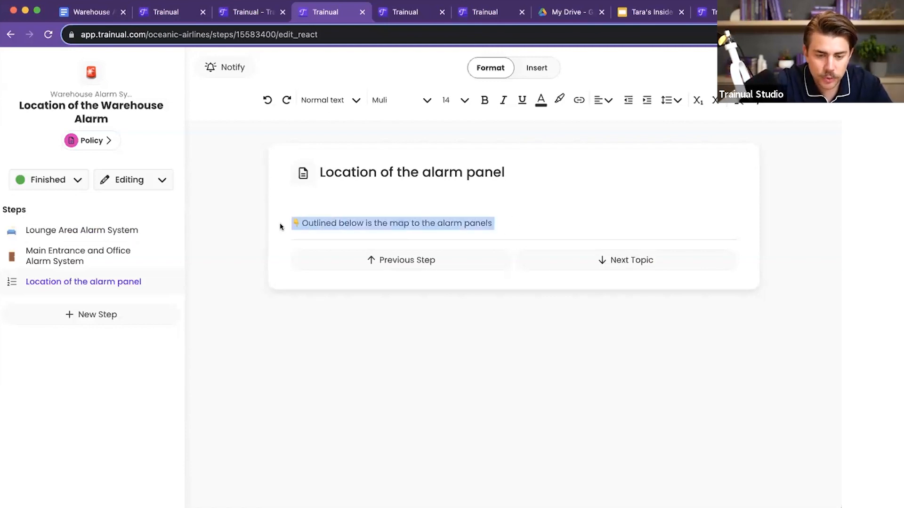
left_click(464, 100)
left_click(452, 270)
left_click(484, 100)
left_click(604, 99)
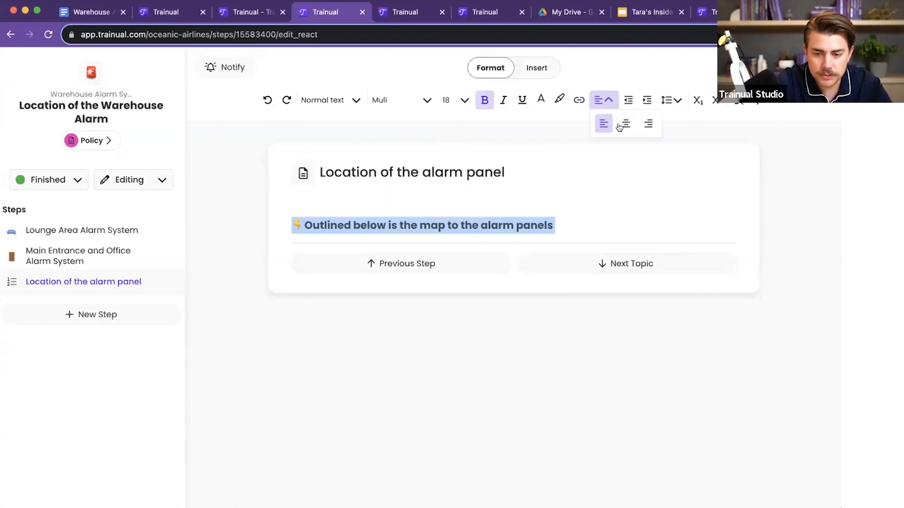
left_click(622, 125)
Step: Upload the warehouse floor plan image marking Alarm 1 and Alarm 2 on a new line below the heading text
left_click(645, 222)
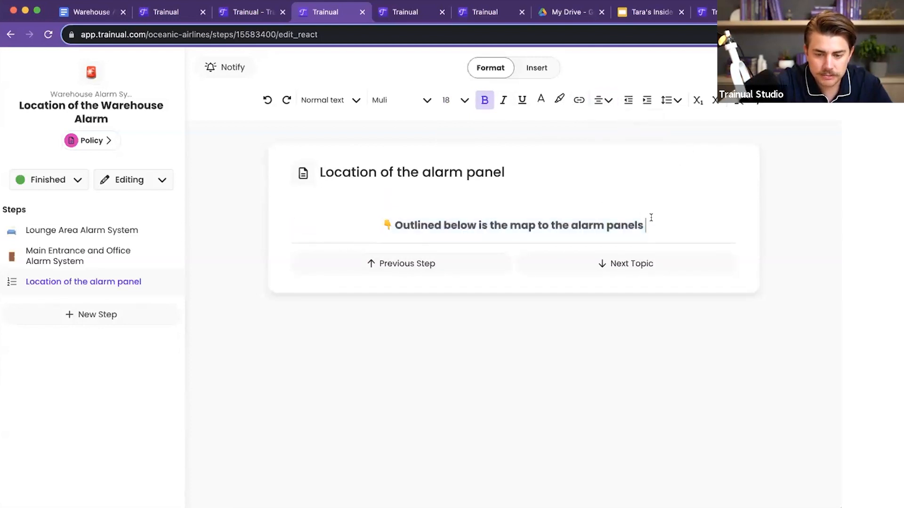
key("Return")
left_click(539, 66)
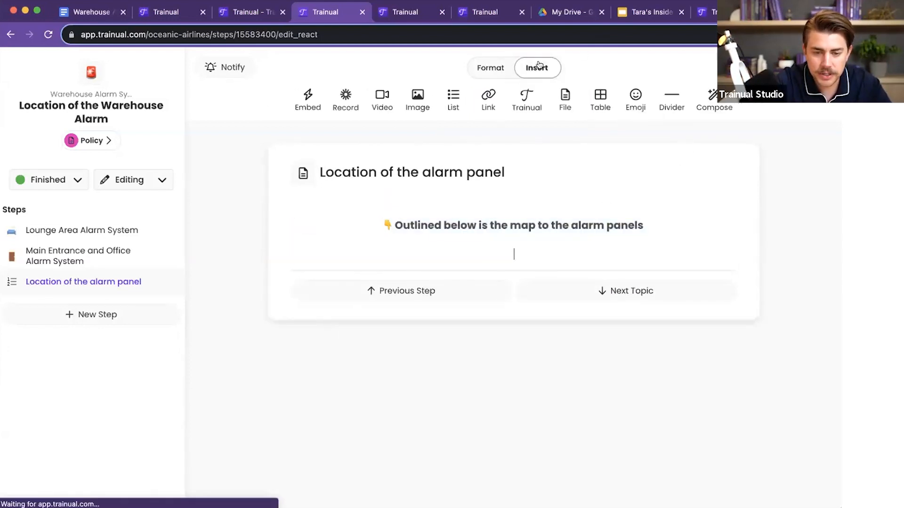
left_click(417, 101)
left_click(631, 291)
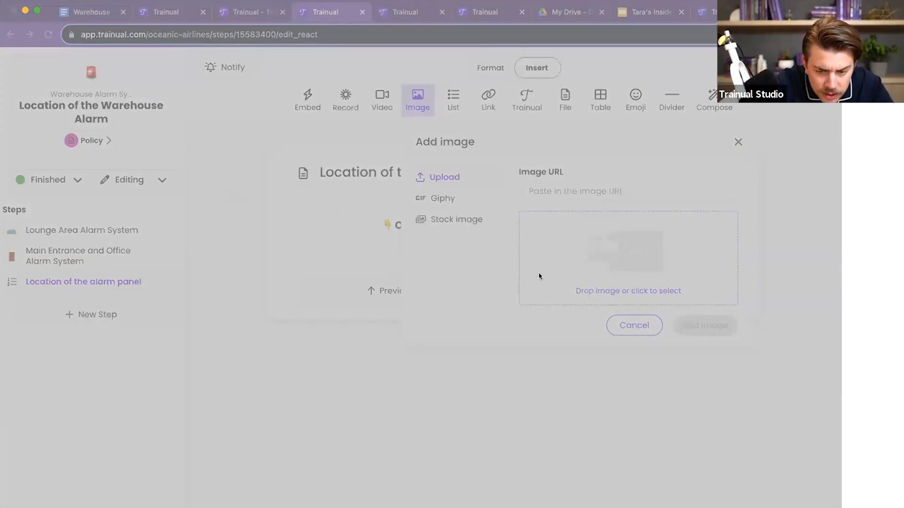
left_click(621, 368)
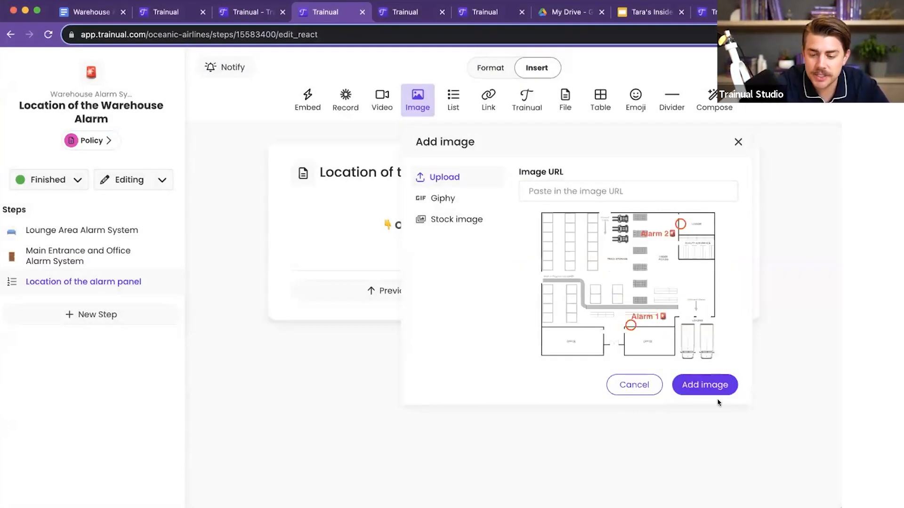
left_click(709, 388)
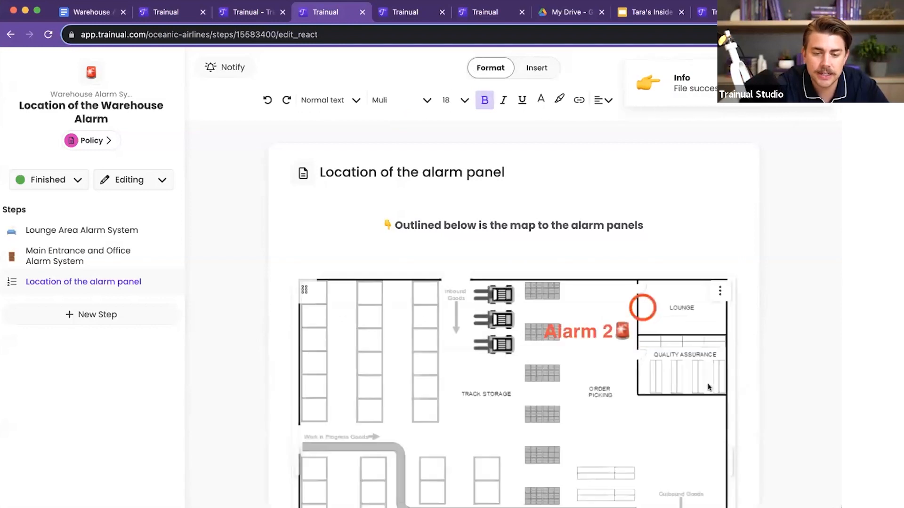
Step: Shrink the warehouse floor plan image slightly and remove the blank line between it and the heading text
scroll(709, 388, "down", 5)
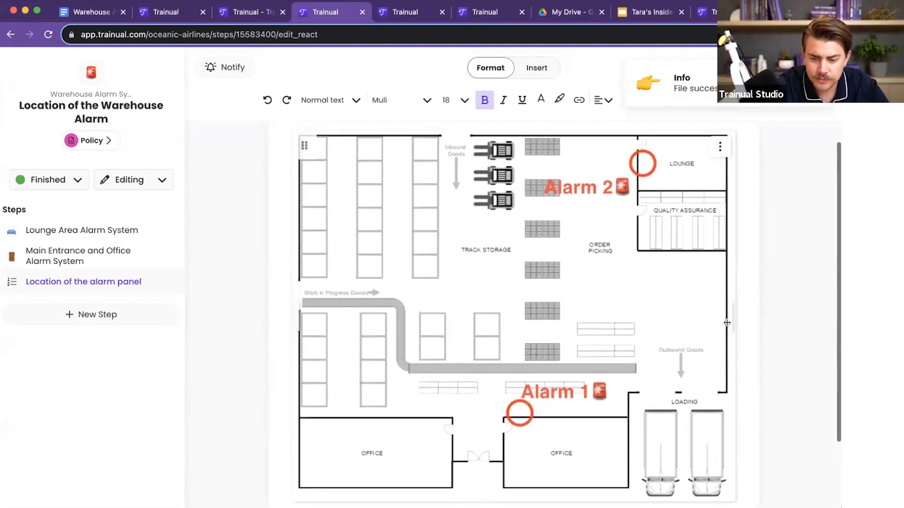
left_click_drag(729, 320, 672, 322)
scroll(476, 233, "up", 5)
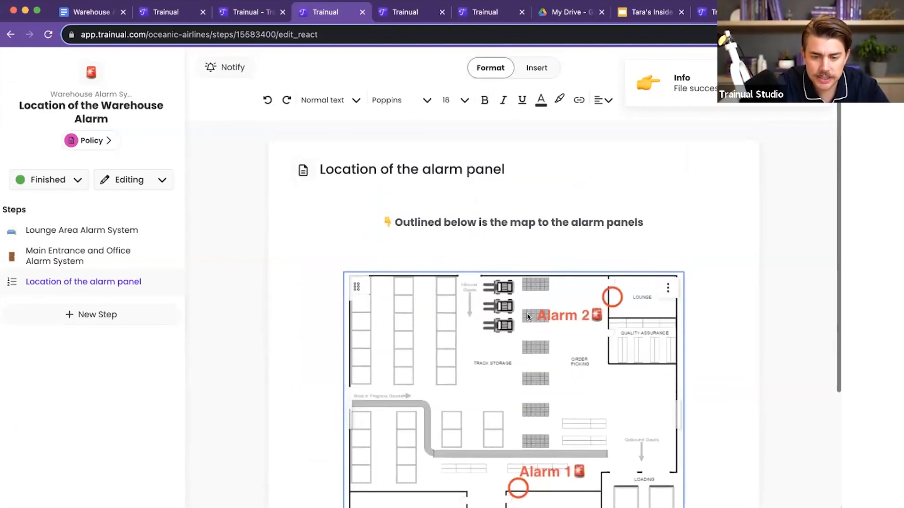
left_click(476, 233)
key("BackSpace")
scroll(561, 303, "down", 2)
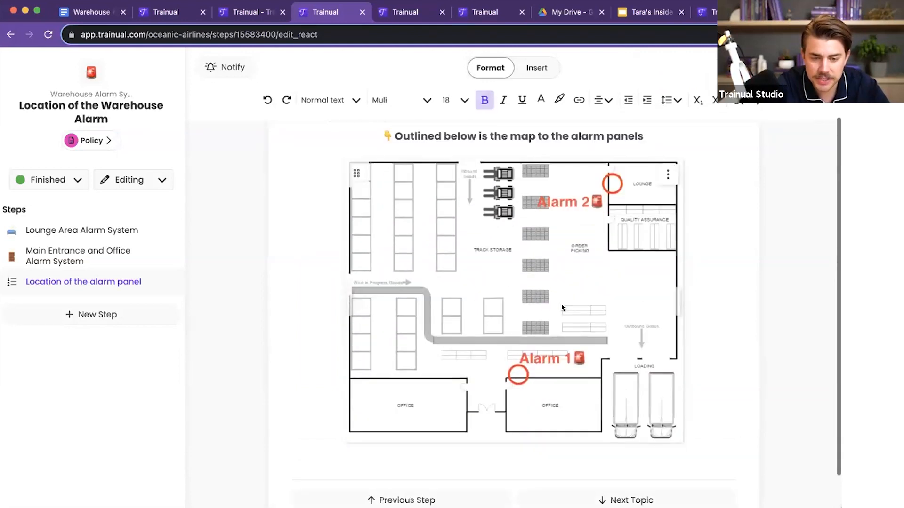
Step: Set the "Location of the alarm panel" step's icon to the red round pushpin emoji, found by searching for "map"
scroll(561, 308, "up", 2)
left_click(303, 173)
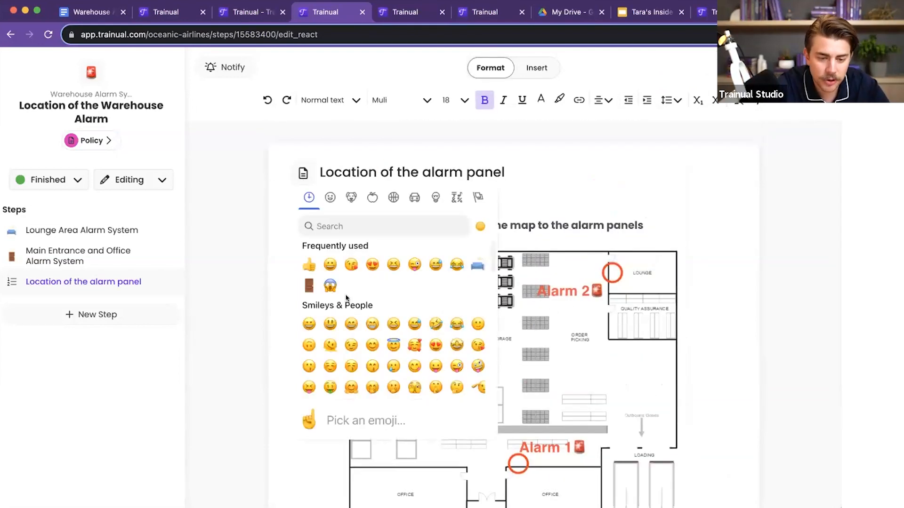
left_click(371, 226)
type("pin")
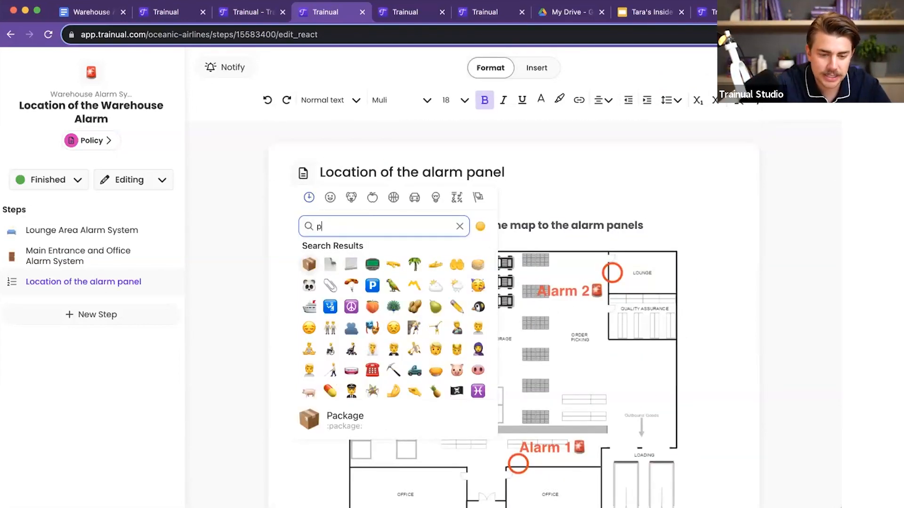
key("BackSpace")
key("BackSpace")
key("BackSpace")
type("map")
left_click(383, 259)
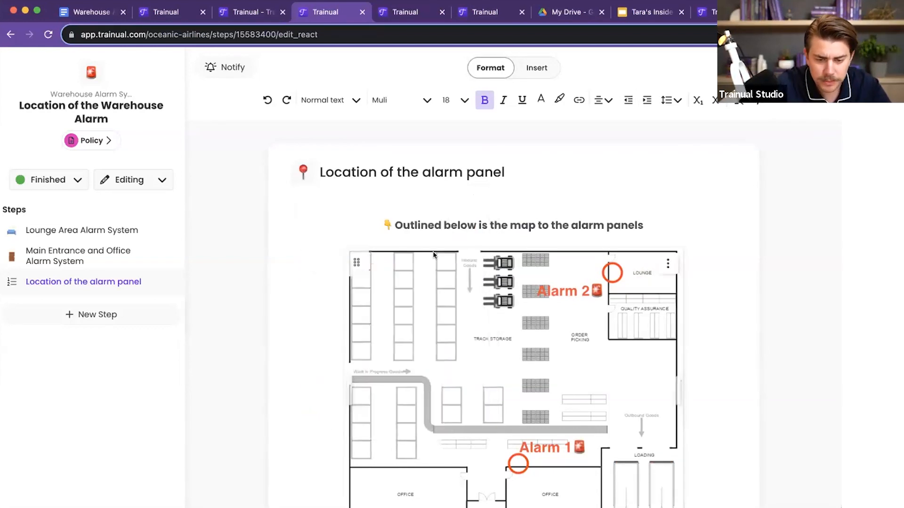
Step: Look through the topic's Lounge Area, Main Entrance and Office, and alarm panel location steps in turn
left_click(63, 233)
left_click(61, 256)
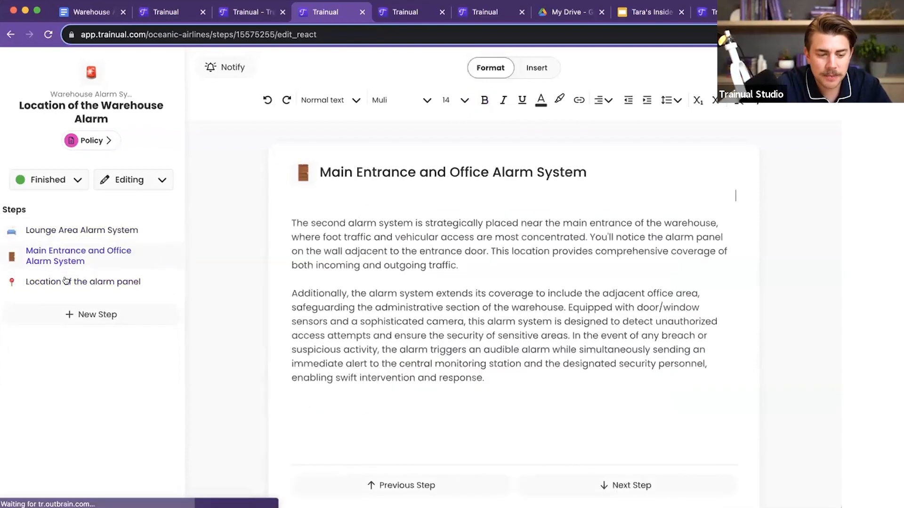
left_click(73, 278)
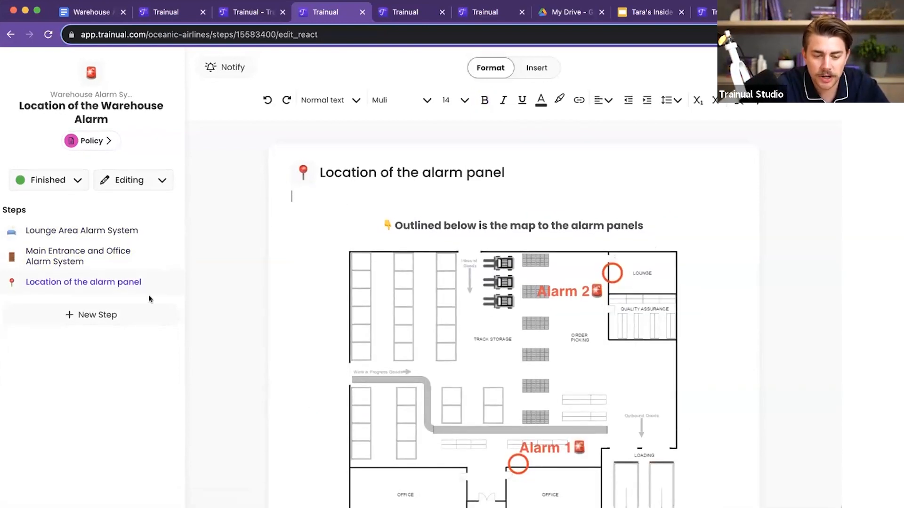
scroll(578, 392, "down", 3)
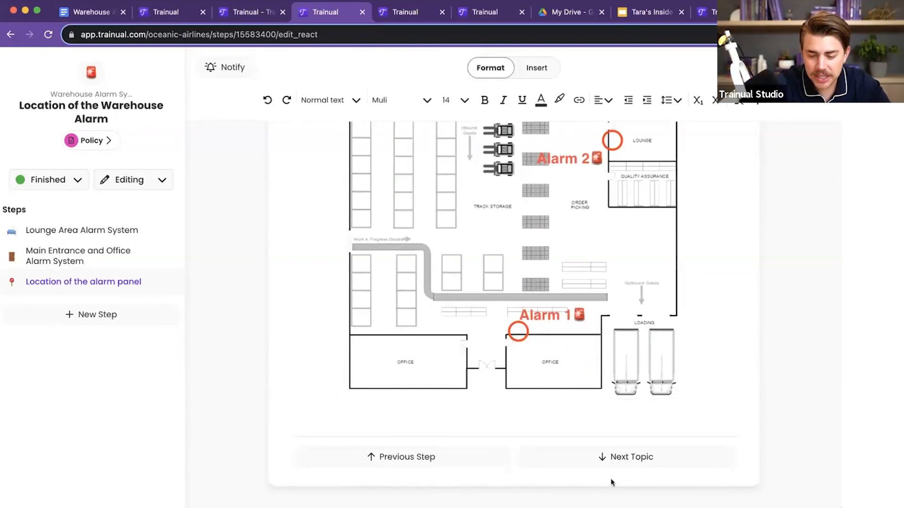
Step: Open the next topic, Security Alarm Panel, and review the photos and door-lock instructions in its "Where to access the panel" step
left_click(614, 456)
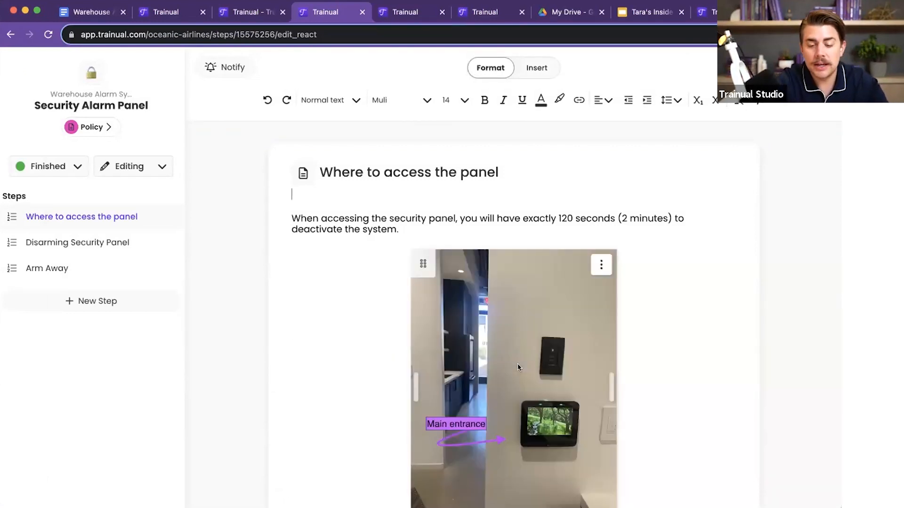
scroll(643, 358, "down", 6)
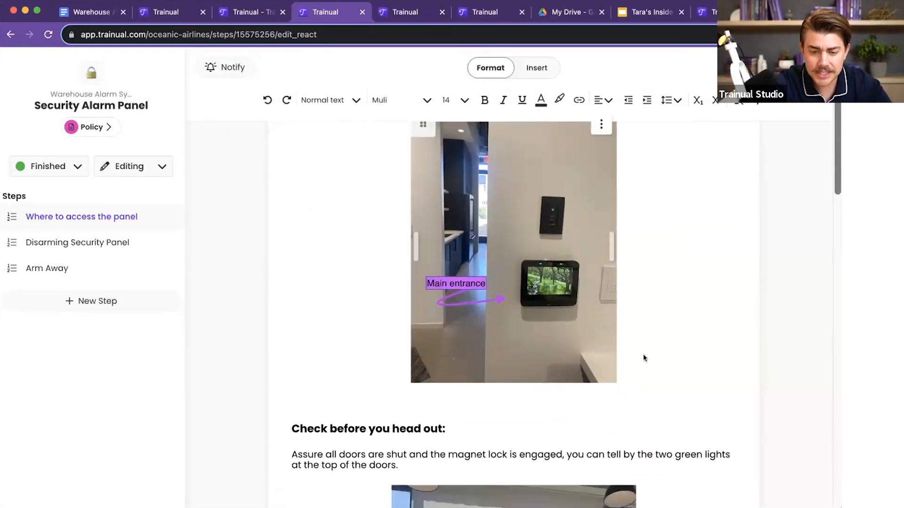
scroll(644, 358, "down", 8)
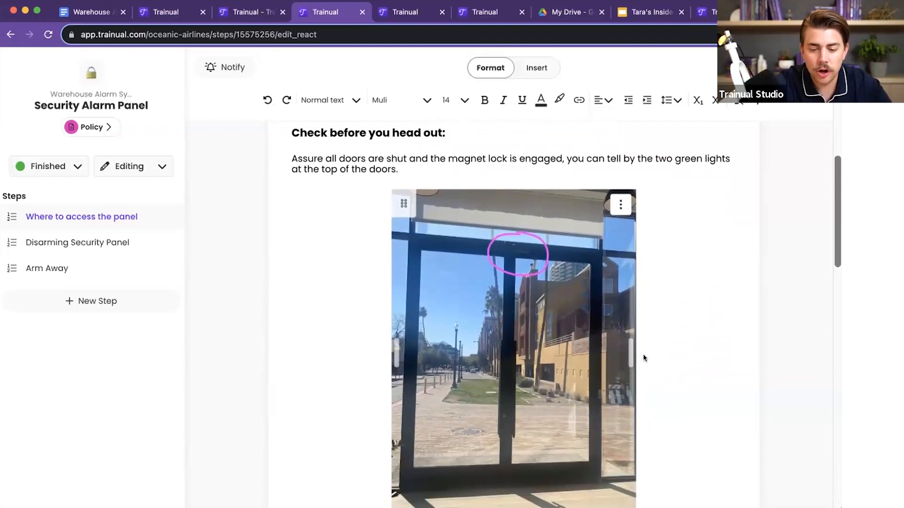
scroll(643, 358, "down", 5)
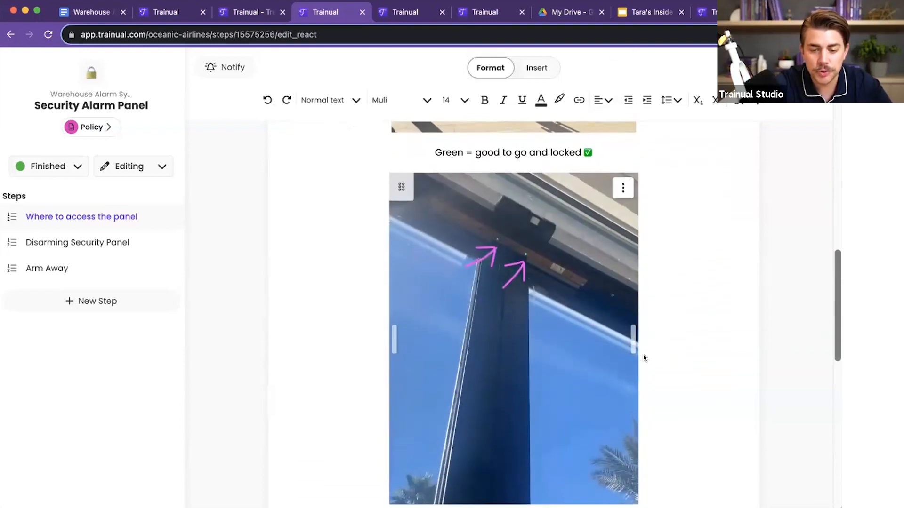
scroll(644, 358, "down", 11)
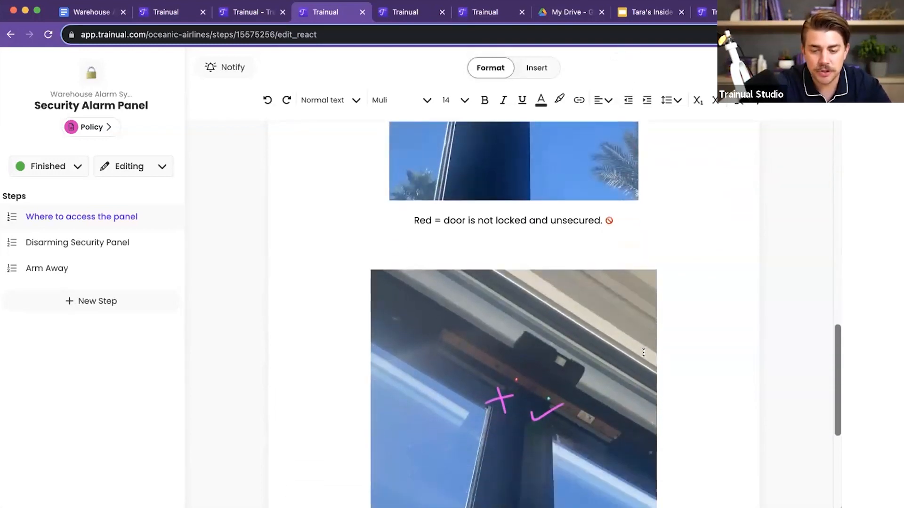
scroll(643, 358, "up", 15)
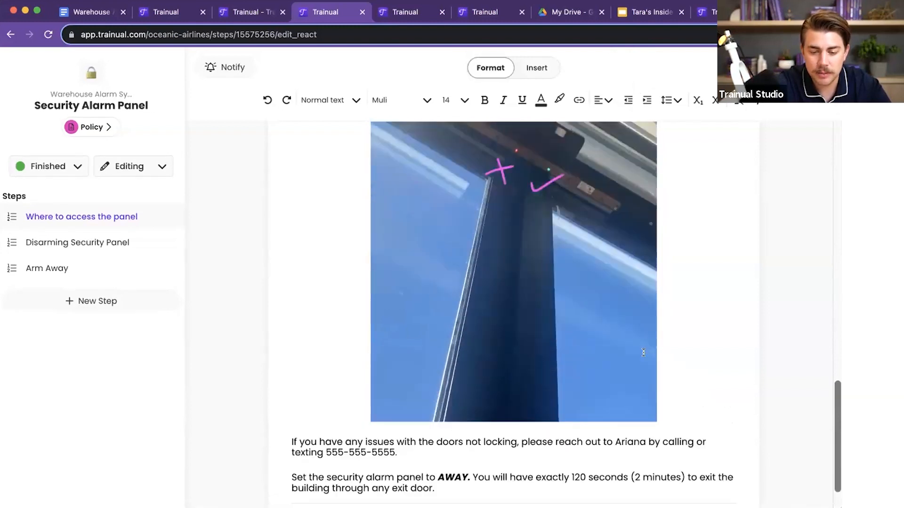
scroll(643, 352, "up", 10)
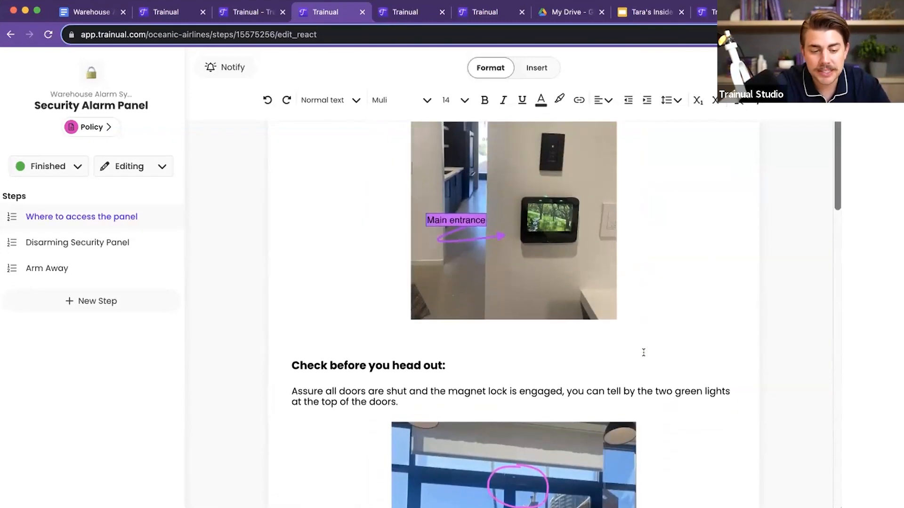
scroll(644, 352, "up", 5)
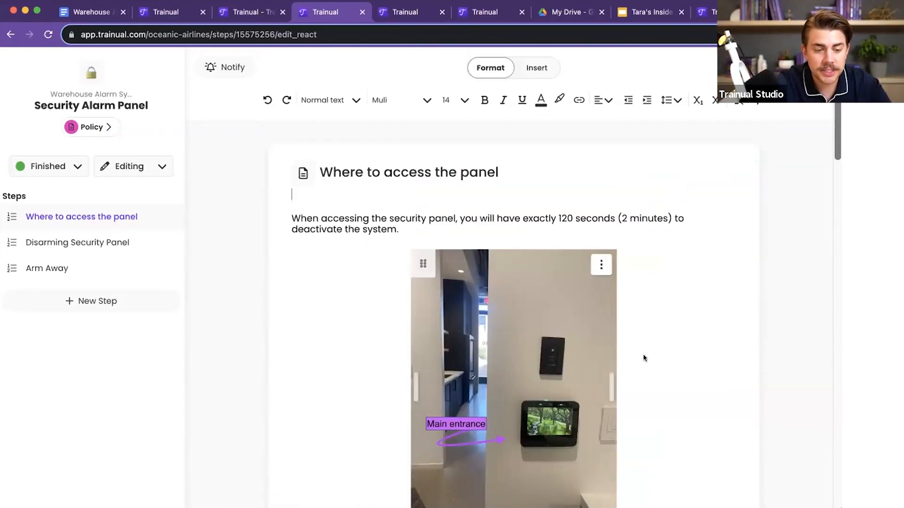
scroll(643, 358, "down", 15)
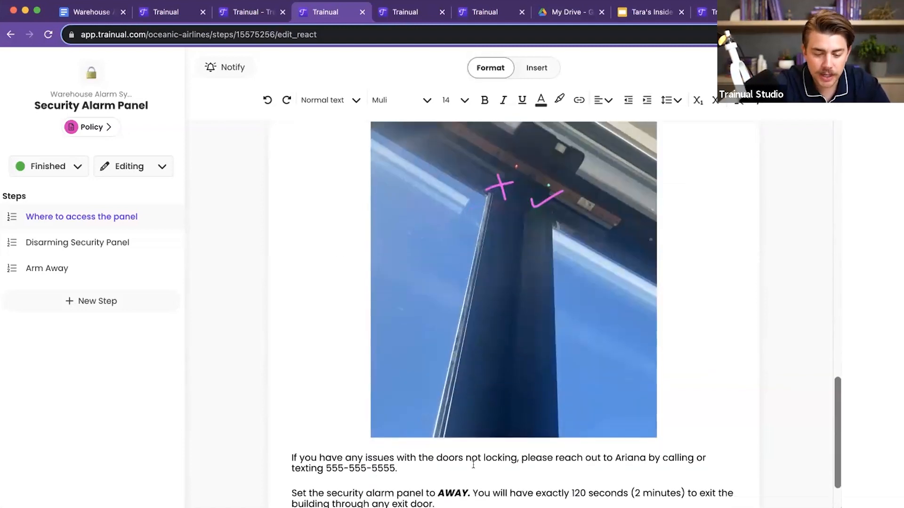
Step: Return to the Location of the Warehouse Alarm topic and preview its Lounge Area Alarm System step in viewing mode
left_click(420, 459)
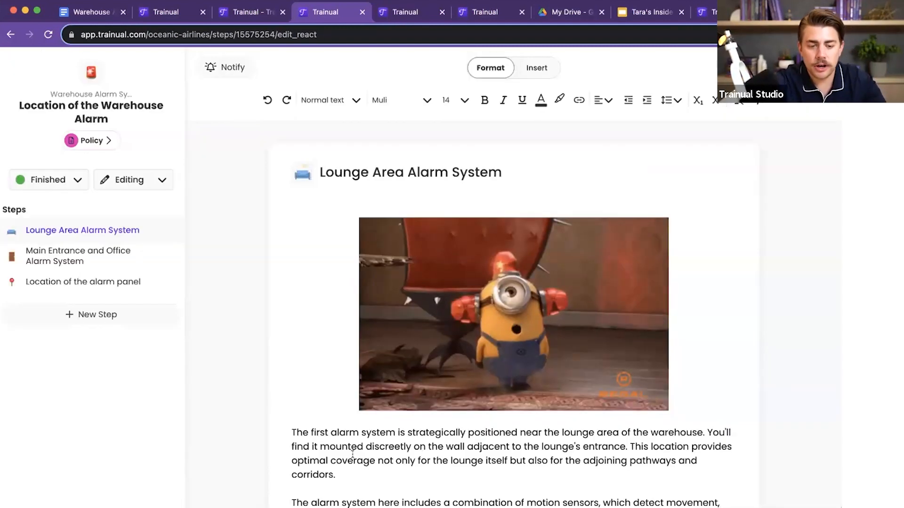
left_click(146, 182)
left_click(133, 233)
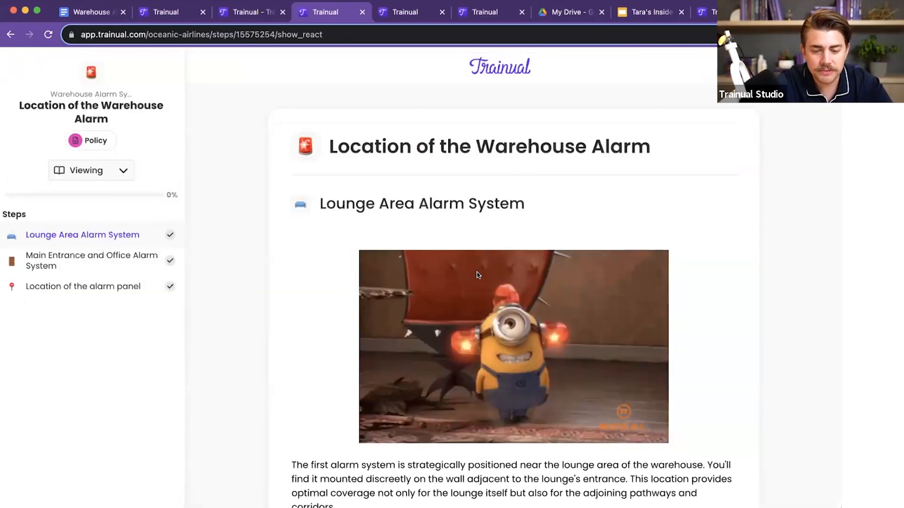
scroll(577, 272, "down", 1)
scroll(579, 275, "down", 4)
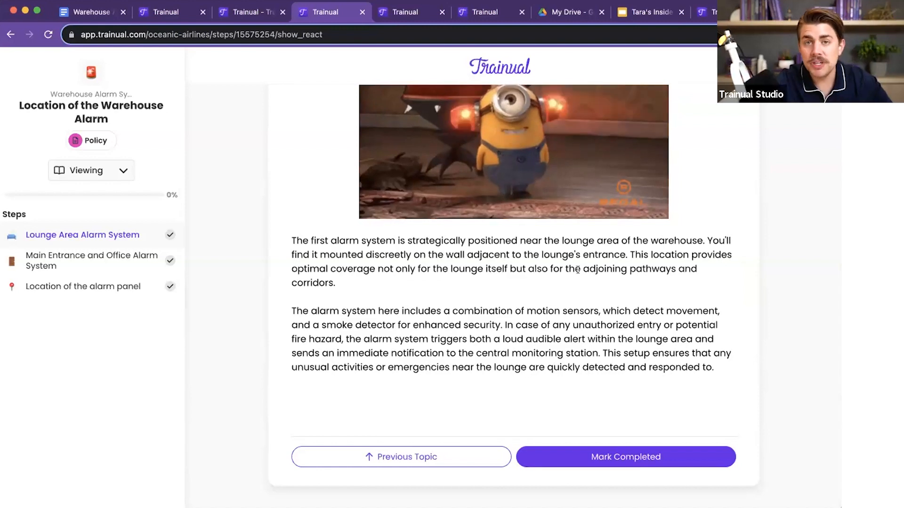
Step: Preview the topic's Main Entrance and Office and alarm panel location steps, ending back on the Lounge Area Alarm System step
left_click(78, 260)
left_click(77, 288)
left_click(81, 262)
left_click(88, 234)
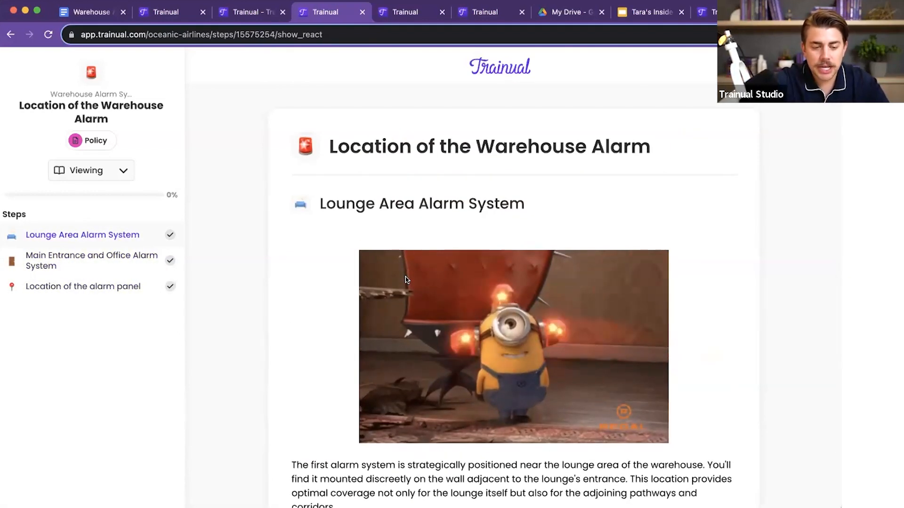
Step: Switch the topic back to editing mode, open the Warehouse Alarm System subject page and look over its sharing section and topics
left_click(103, 162)
left_click(83, 193)
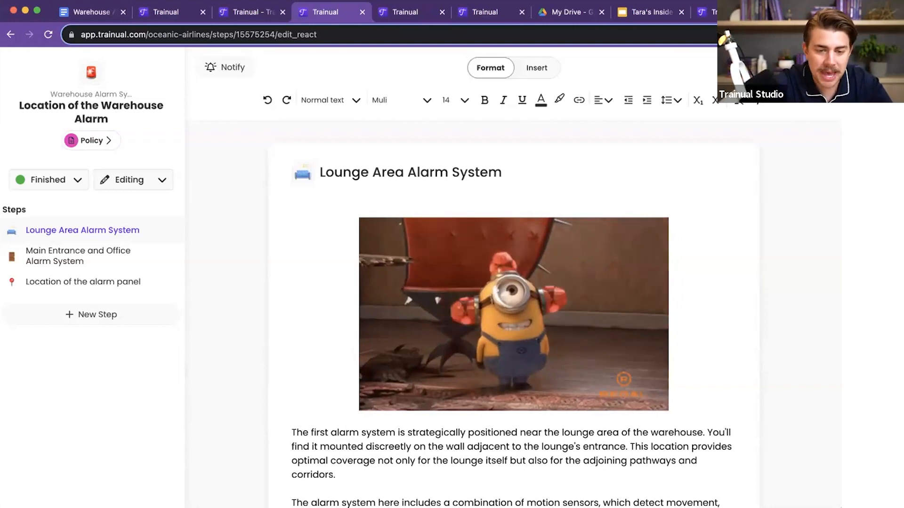
left_click(90, 94)
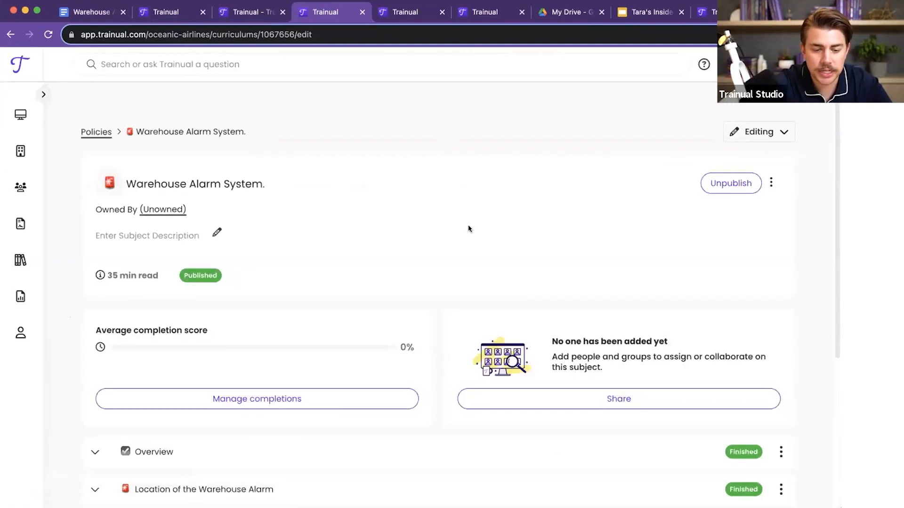
scroll(467, 225, "down", 2)
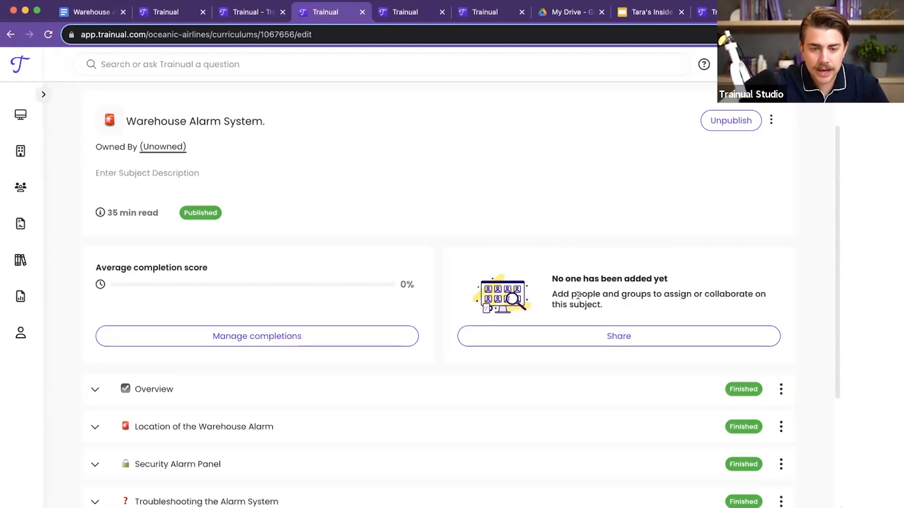
Step: Switch to the Groups page and view the groups filtered by Role, Team, Department, Location and Other
key("ctrl+Tab")
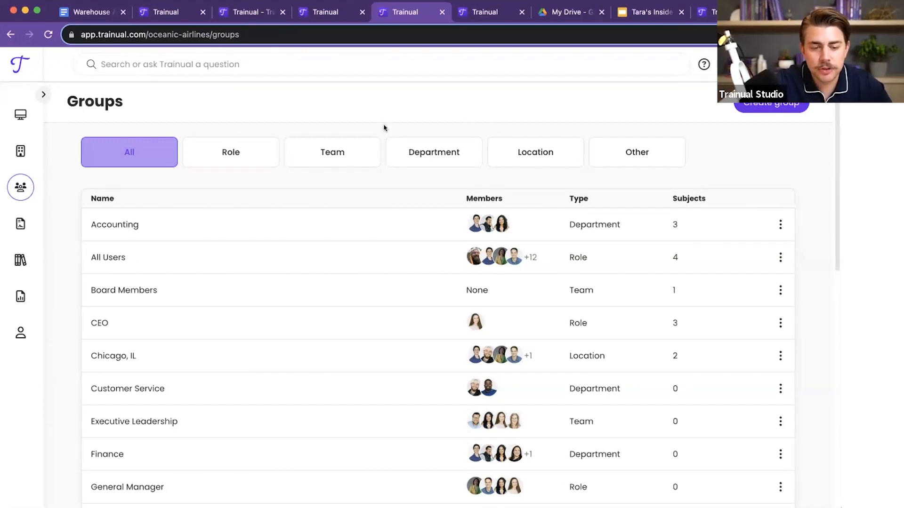
left_click(265, 153)
left_click(330, 153)
left_click(429, 157)
left_click(512, 156)
left_click(608, 156)
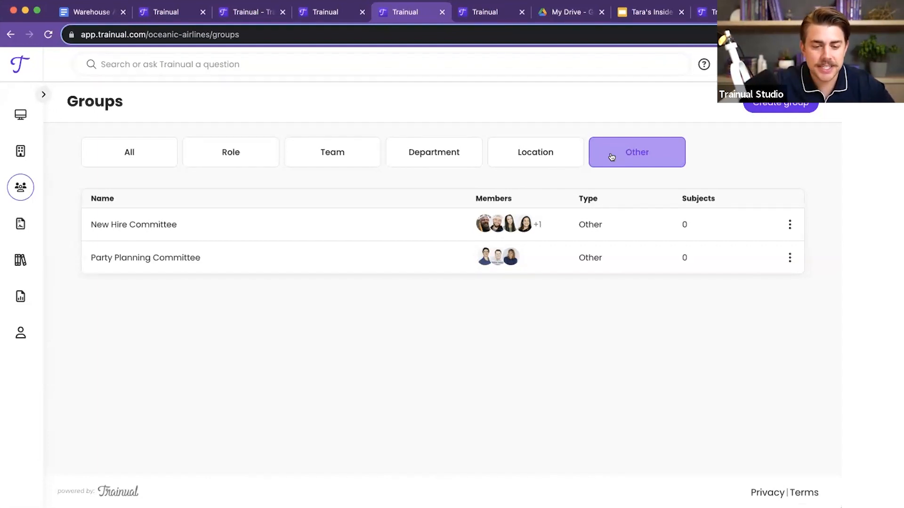
Step: Open the Sales Executive role group, review its members, content and responsibilities, and return to the list of groups
left_click(239, 152)
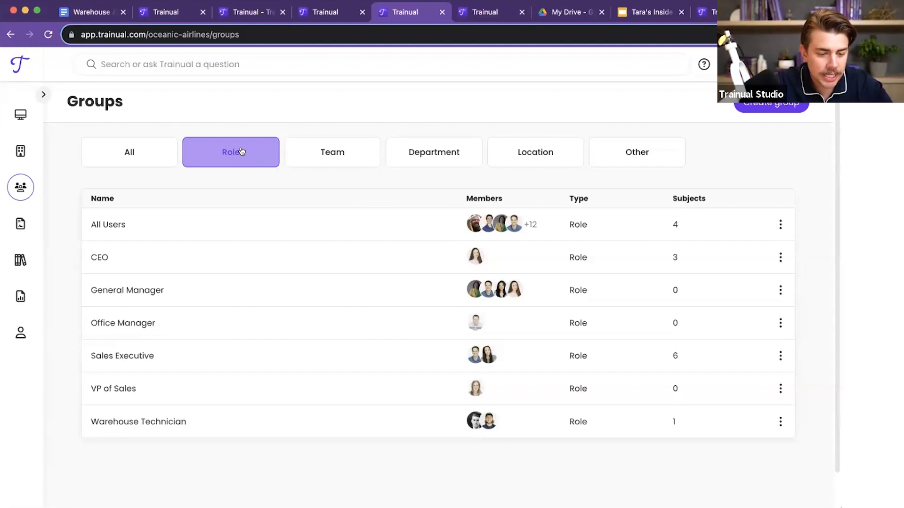
left_click(128, 356)
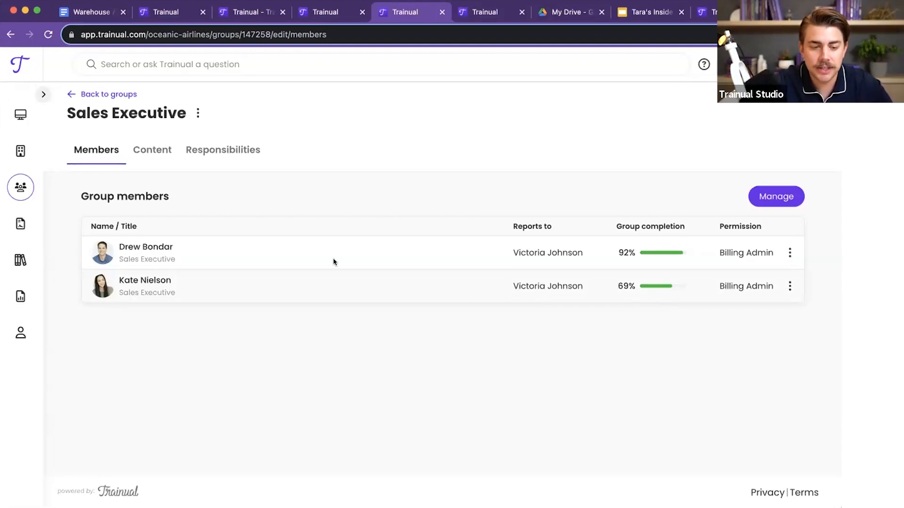
left_click(148, 150)
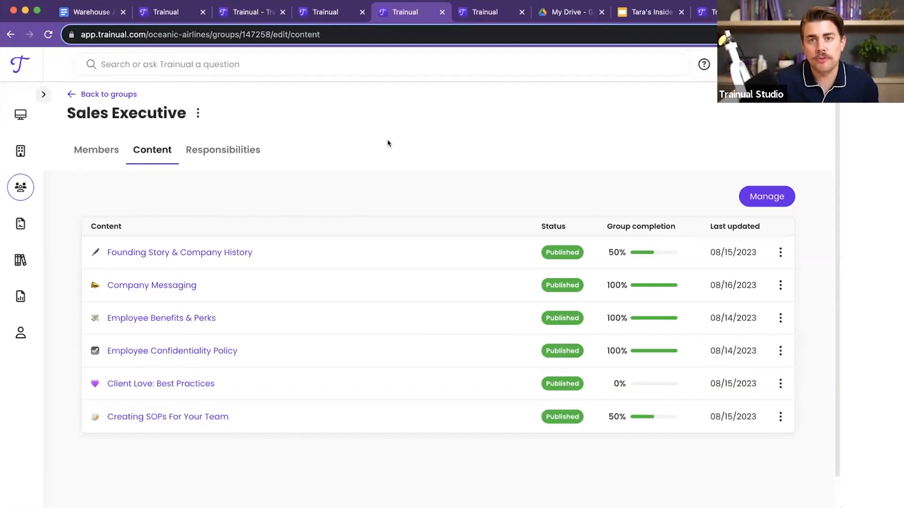
left_click(213, 151)
scroll(389, 136, "down", 3)
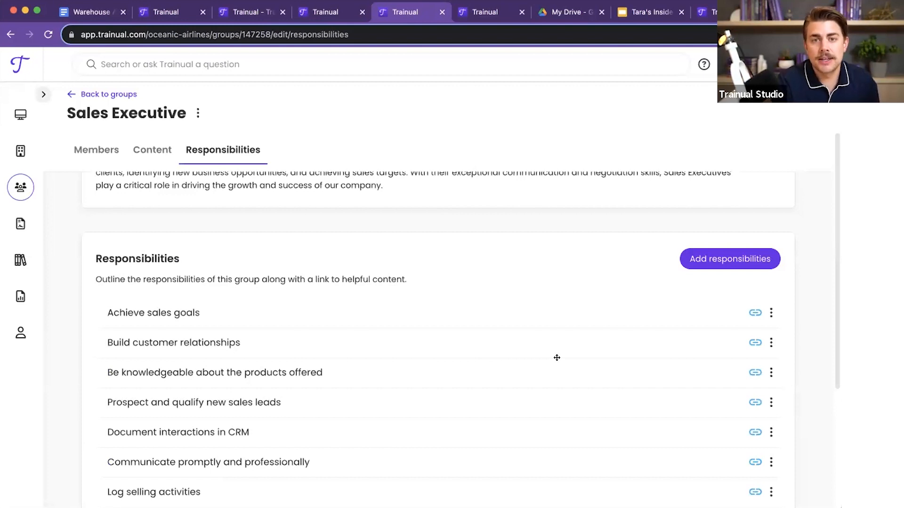
scroll(419, 318, "up", 3)
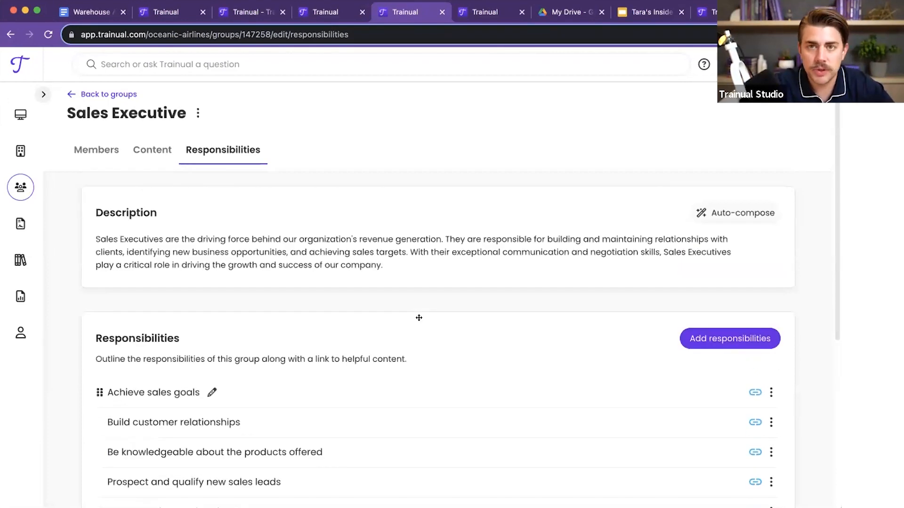
left_click(99, 150)
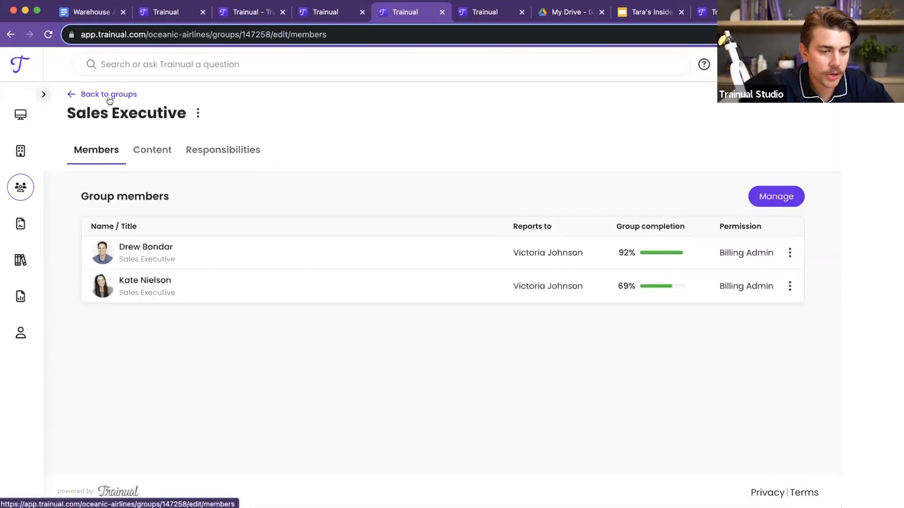
left_click(109, 95)
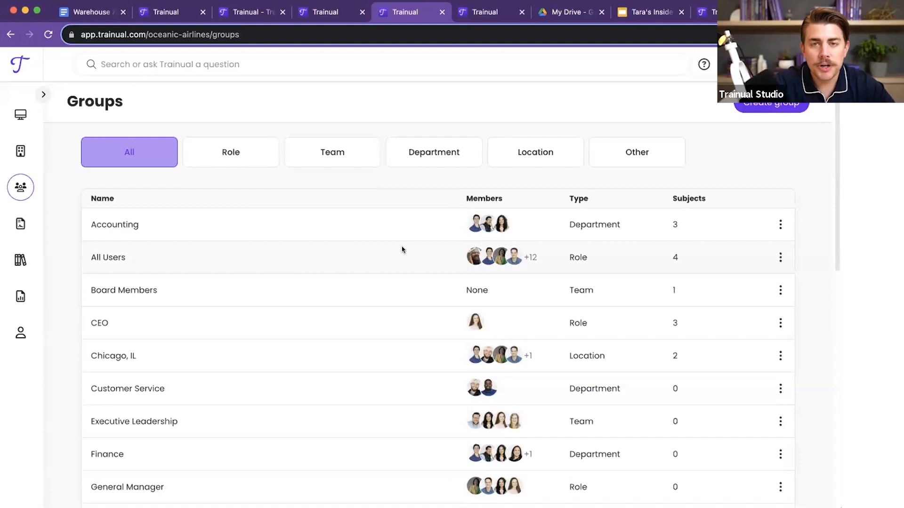
Step: Create a new group of the Location type named "Scottsdale, AZ"
left_click(530, 155)
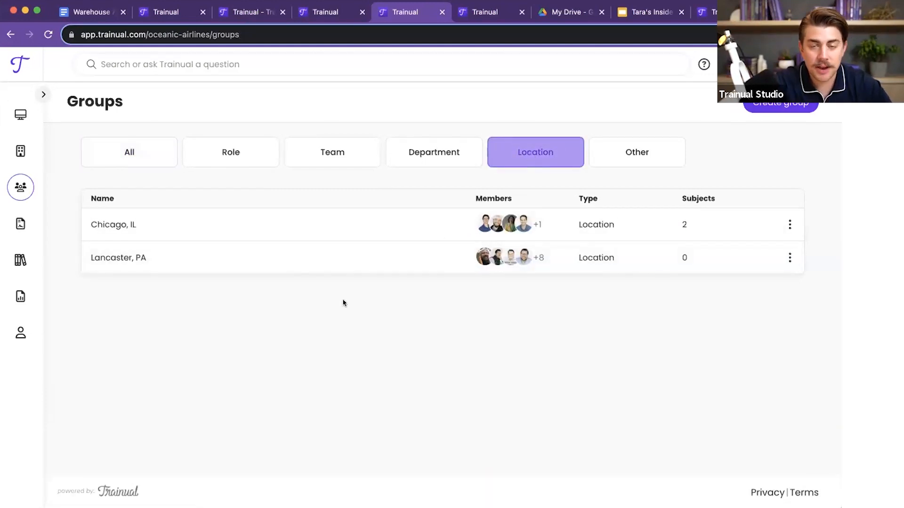
left_click(770, 108)
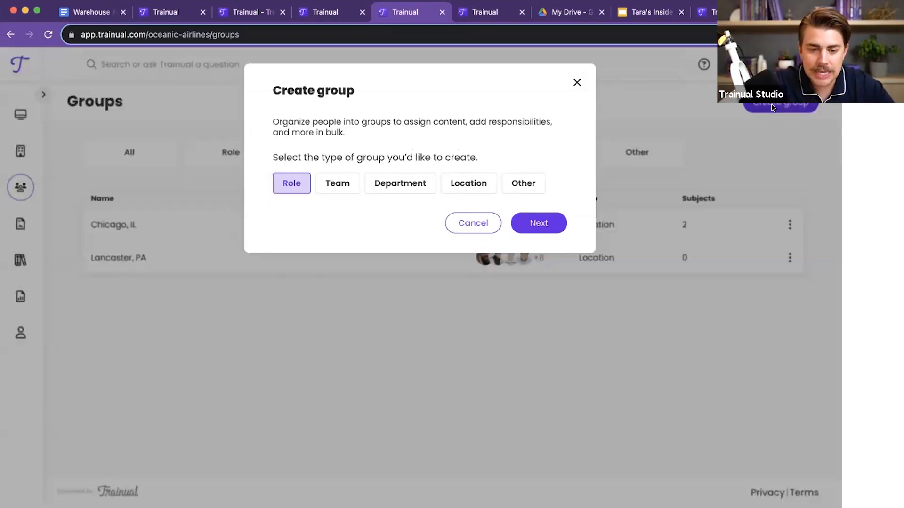
left_click(469, 187)
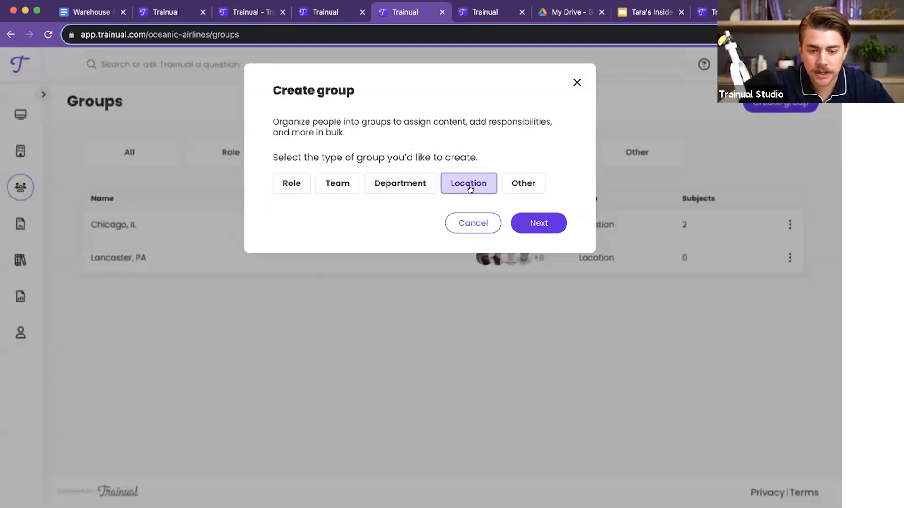
left_click(538, 224)
type("Scot")
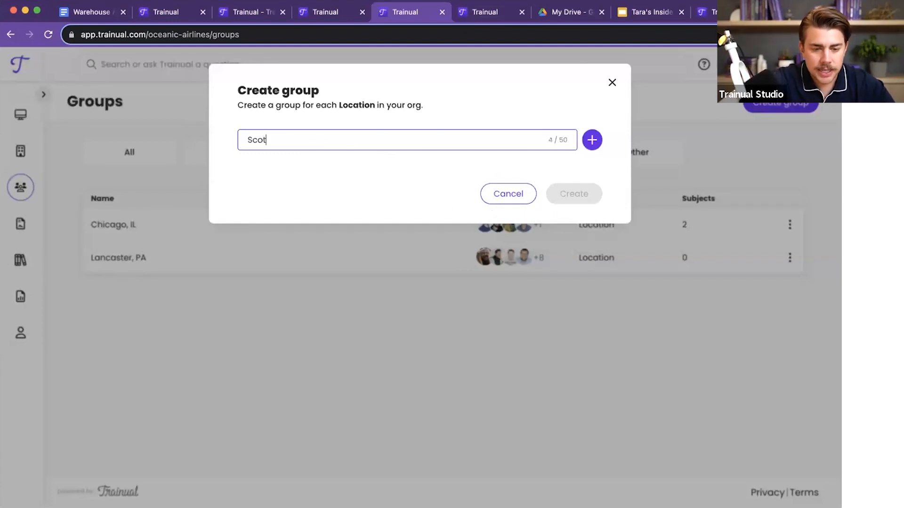
type("tsdale, AZ")
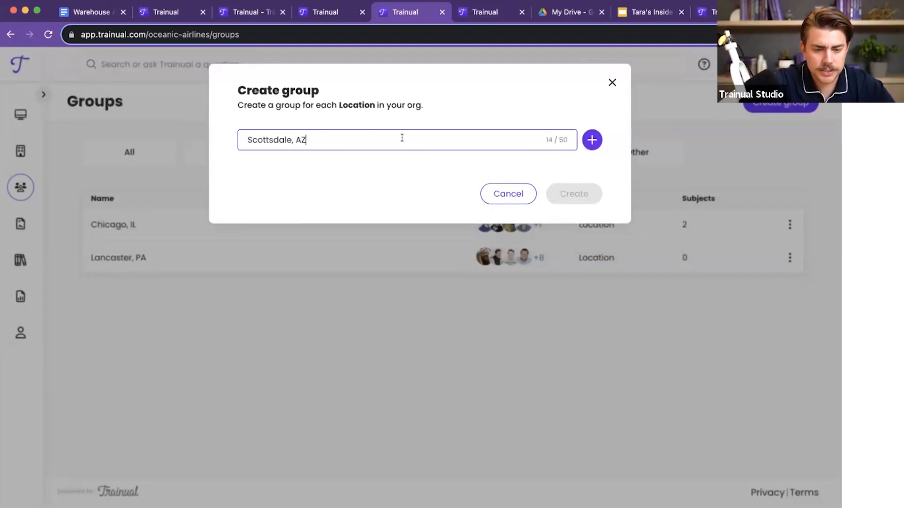
left_click(591, 138)
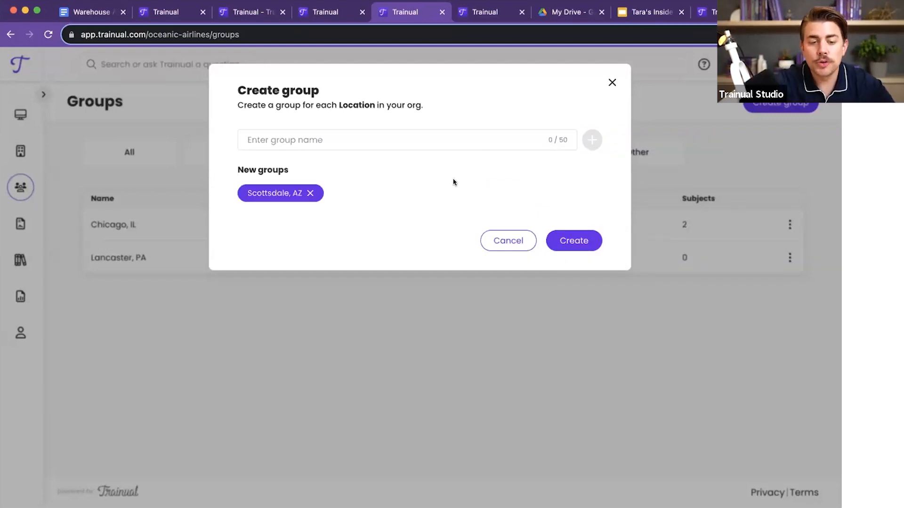
left_click(575, 241)
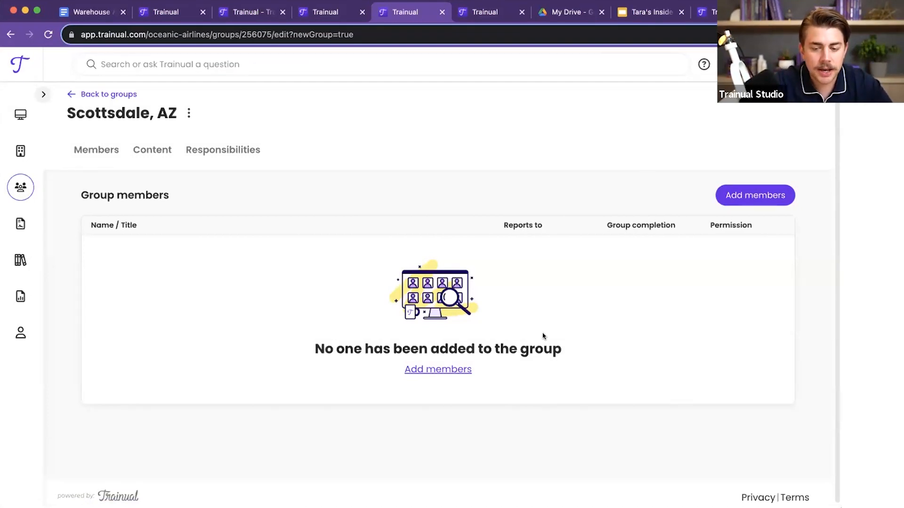
Step: Add the Senior Accountant, a Sales Executive, the Office Manager, the COO, a Warehouse Technician and the Warehouse Supervisor as members of the Scottsdale, AZ group
left_click(754, 195)
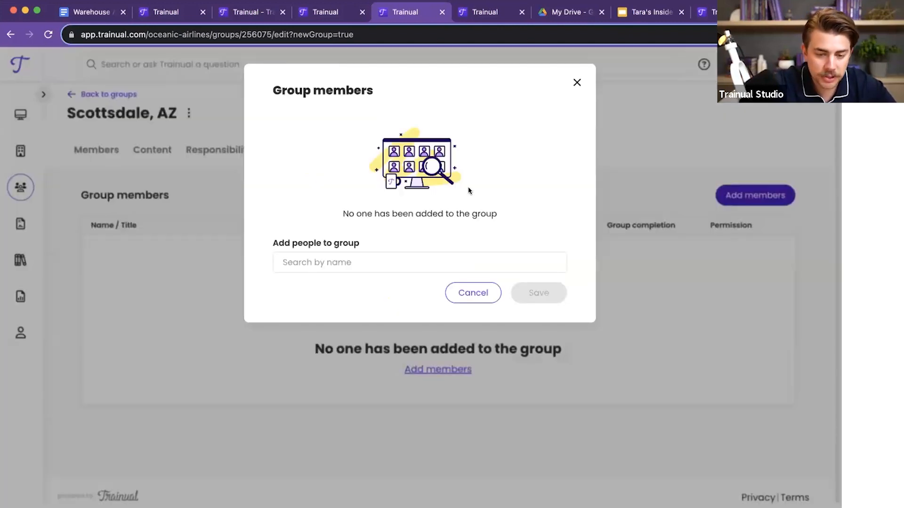
left_click(365, 269)
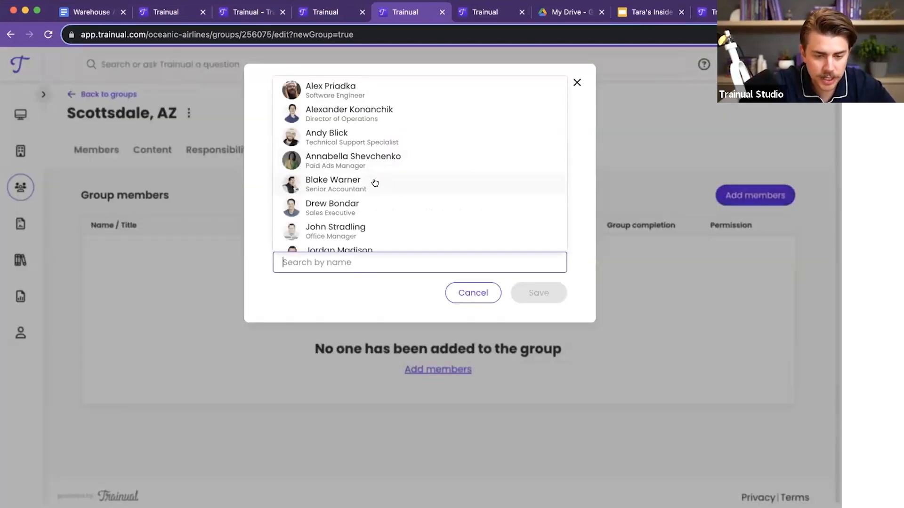
left_click(375, 183)
left_click(371, 182)
left_click(371, 181)
scroll(371, 196, "down", 2)
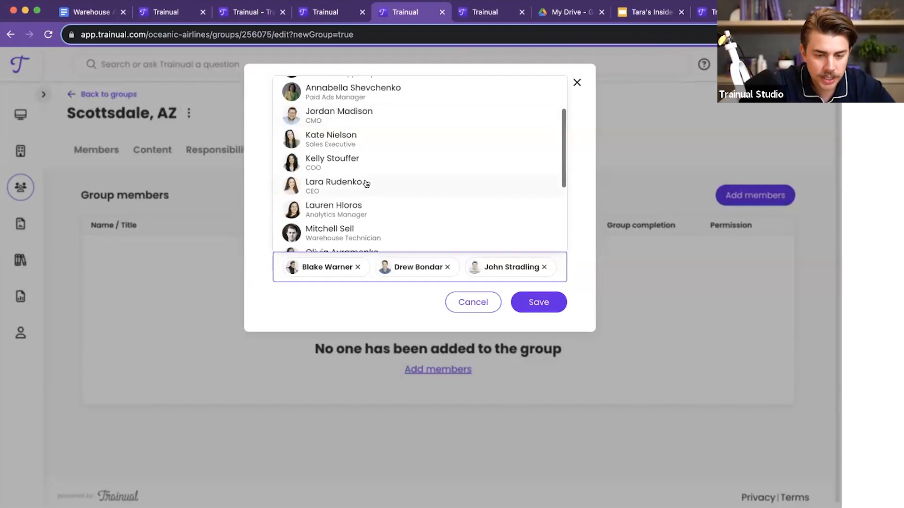
left_click(357, 164)
scroll(365, 169, "down", 4)
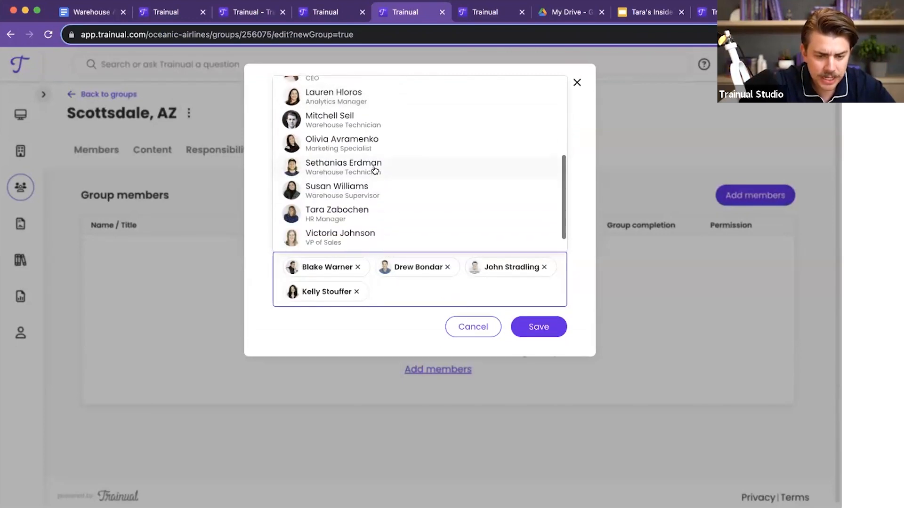
left_click(374, 170)
left_click(357, 171)
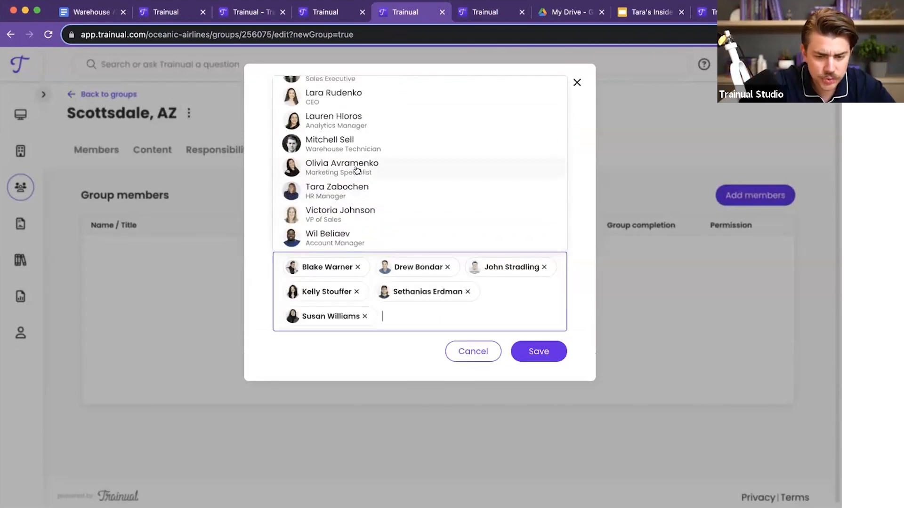
left_click(525, 344)
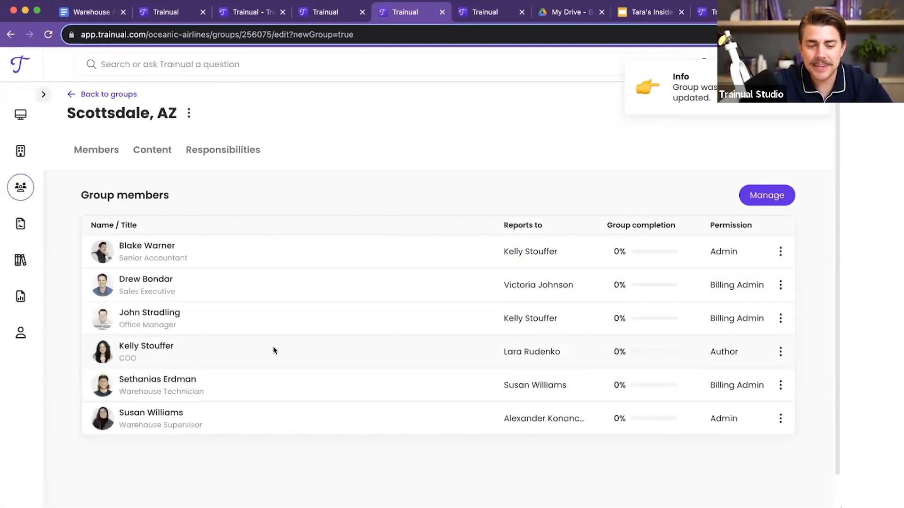
Step: Look over the Scottsdale, AZ group's content and responsibilities sections, ending back on its member list
left_click(149, 155)
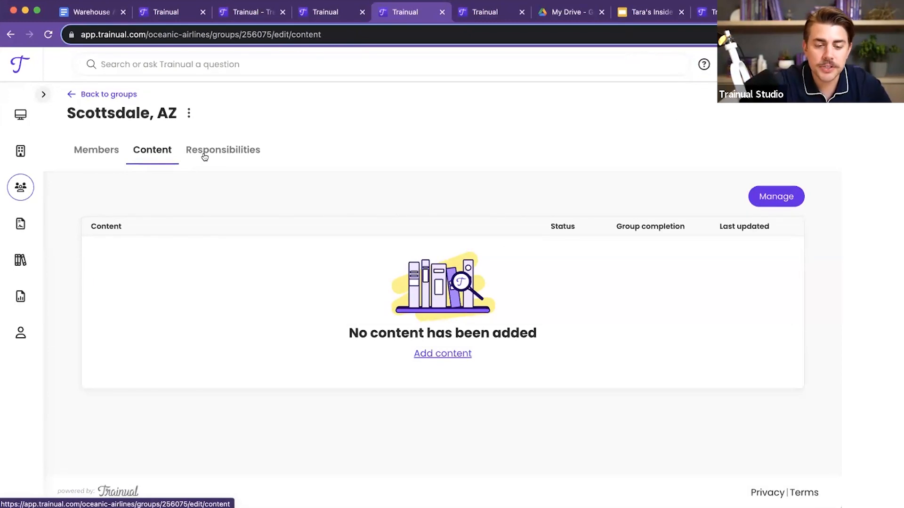
left_click(208, 154)
left_click(155, 153)
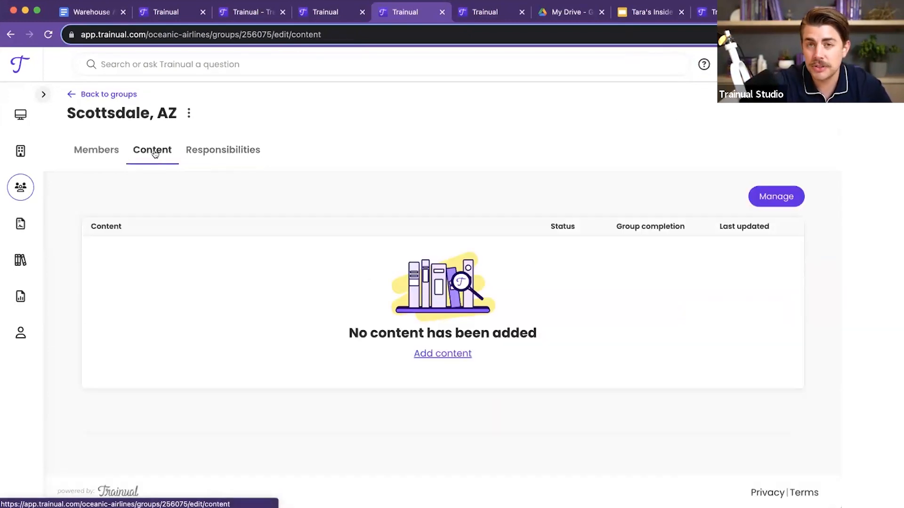
left_click(89, 150)
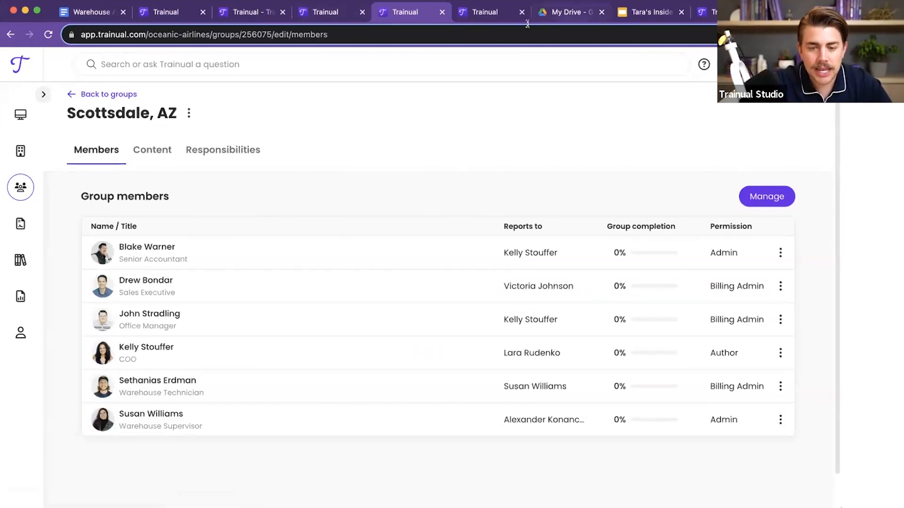
Step: Go back to the Warehouse Alarm System subject page, look over its topics and open the subject's sharing settings
left_click(482, 14)
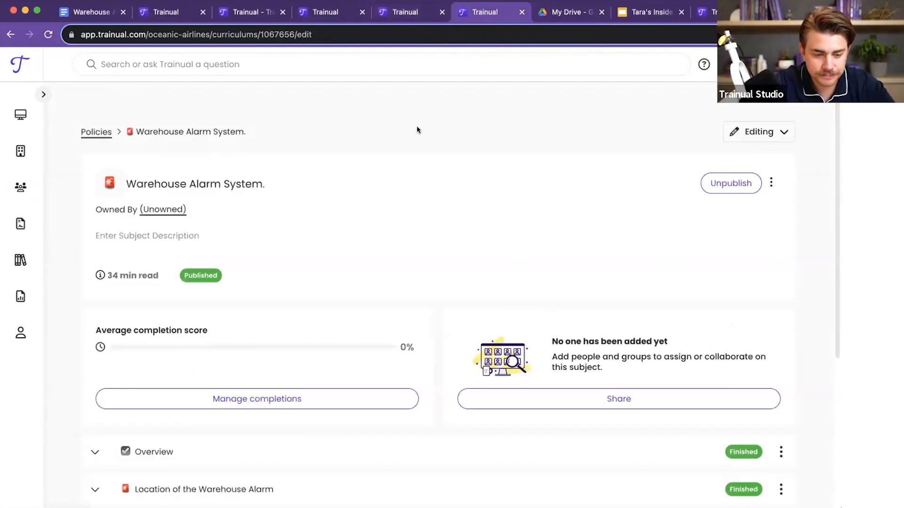
scroll(503, 277, "down", 2)
scroll(503, 277, "up", 1)
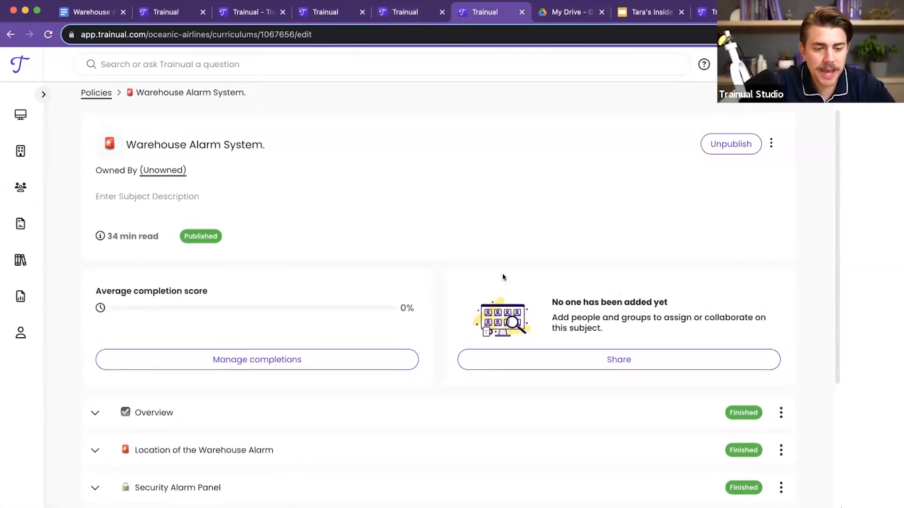
scroll(503, 277, "down", 3)
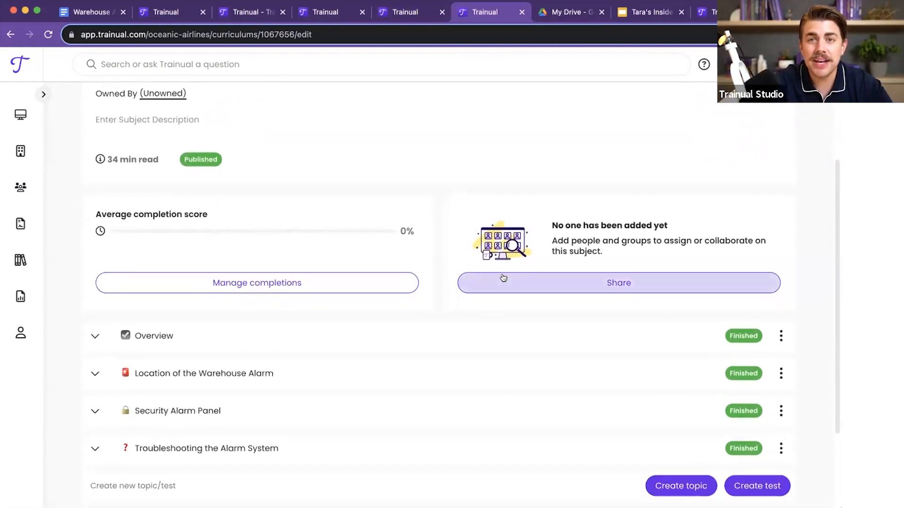
scroll(540, 146, "up", 3)
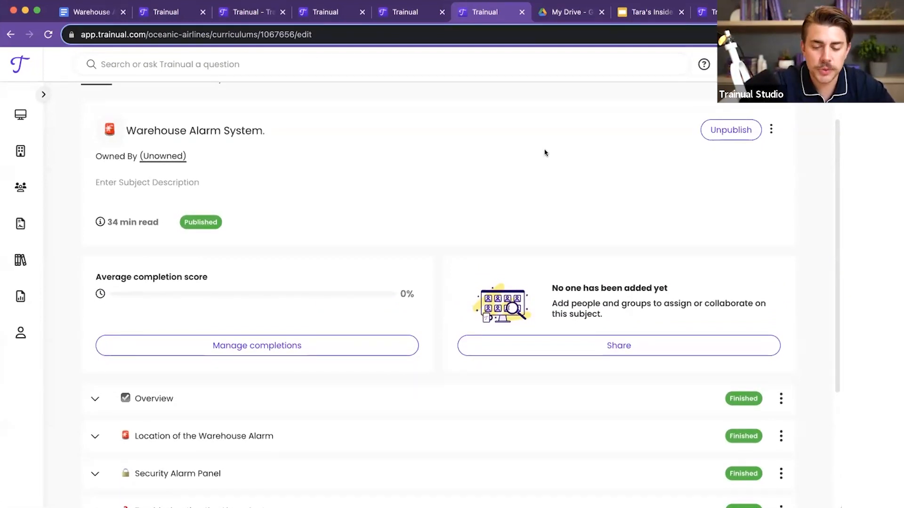
left_click(613, 345)
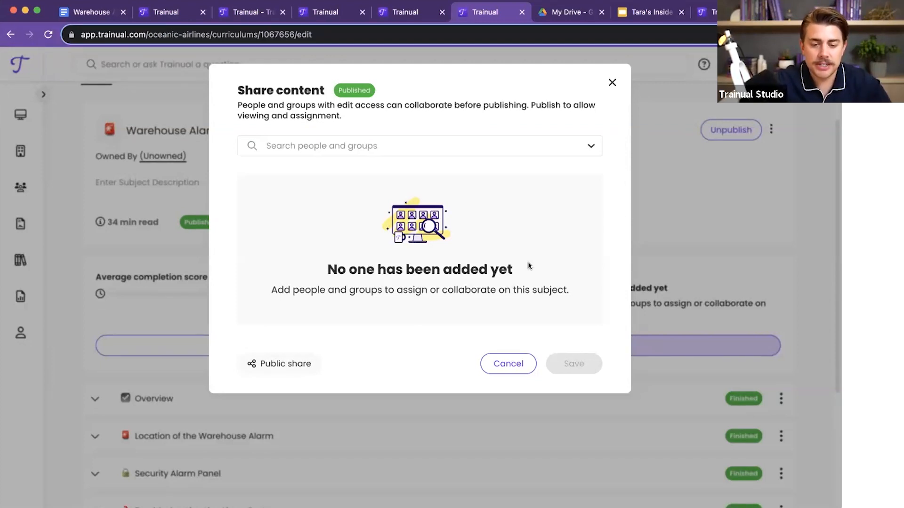
Step: Add the Director of Operations and the Warehouse group to the people and groups the subject is shared with
left_click(459, 150)
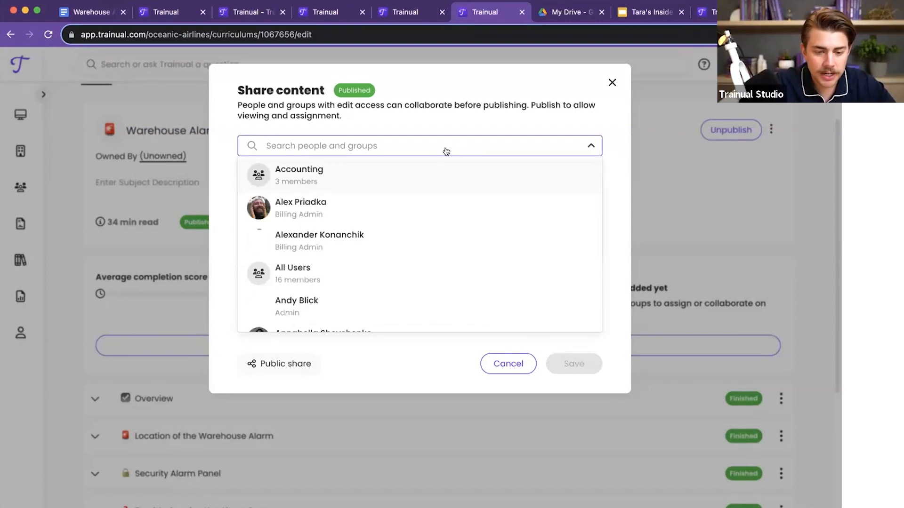
type("ale")
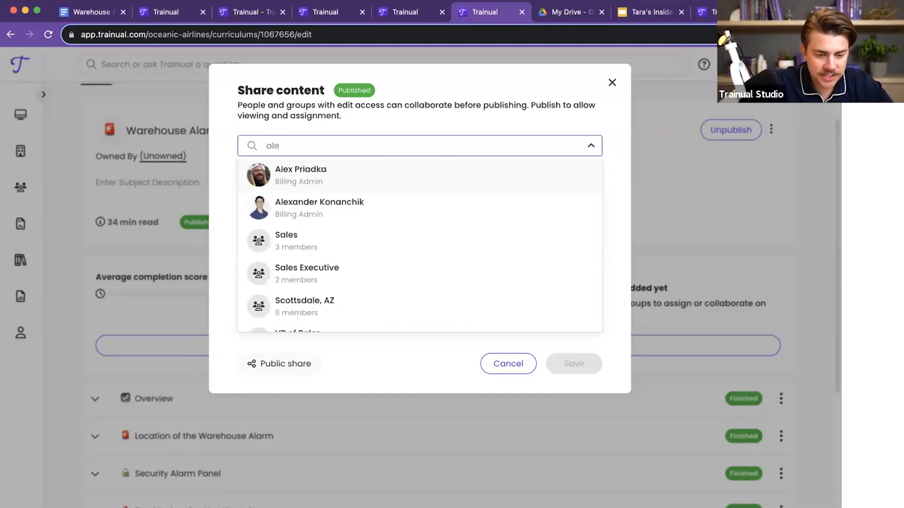
left_click(328, 209)
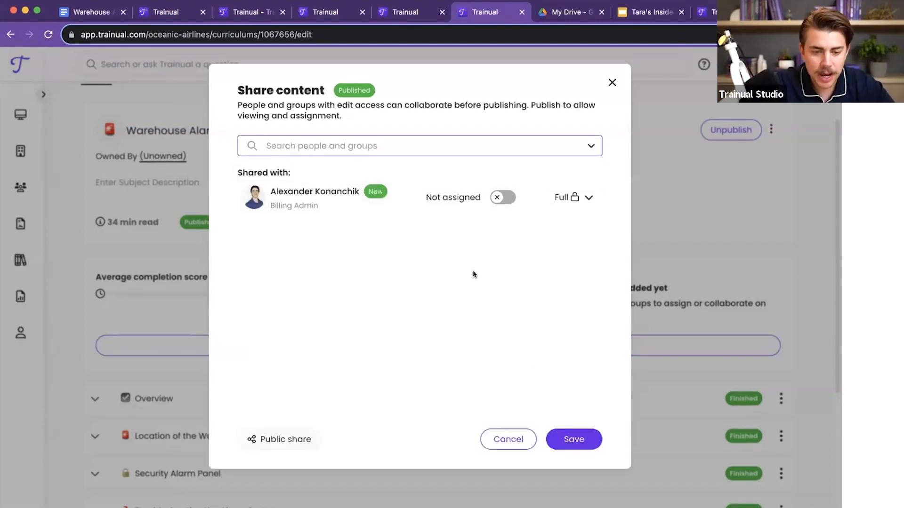
left_click(460, 149)
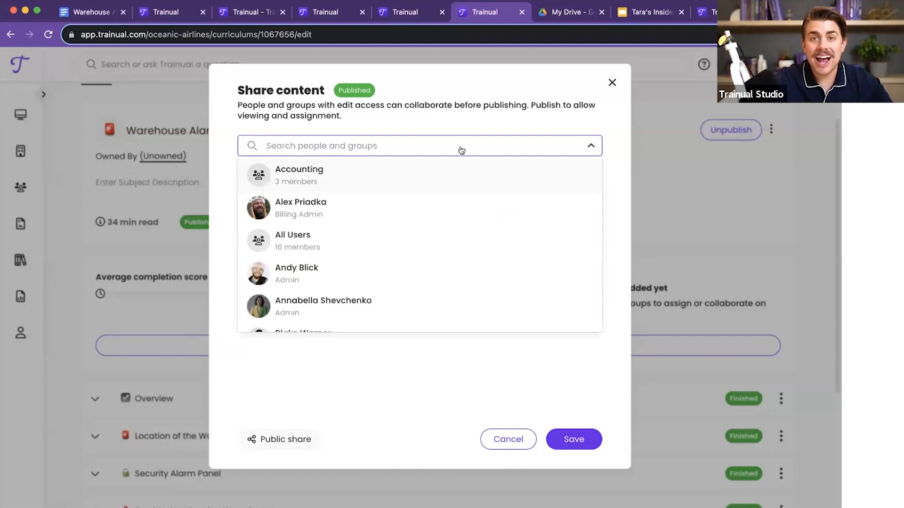
type("ware")
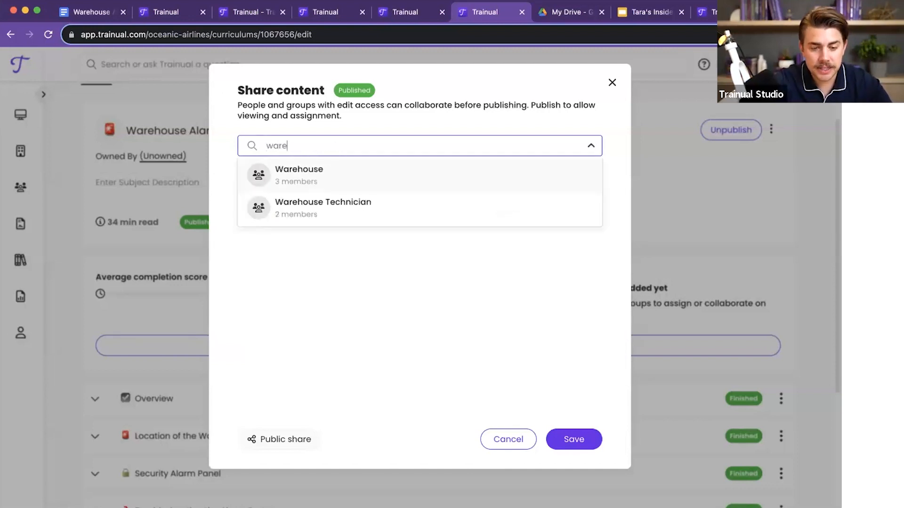
left_click(379, 184)
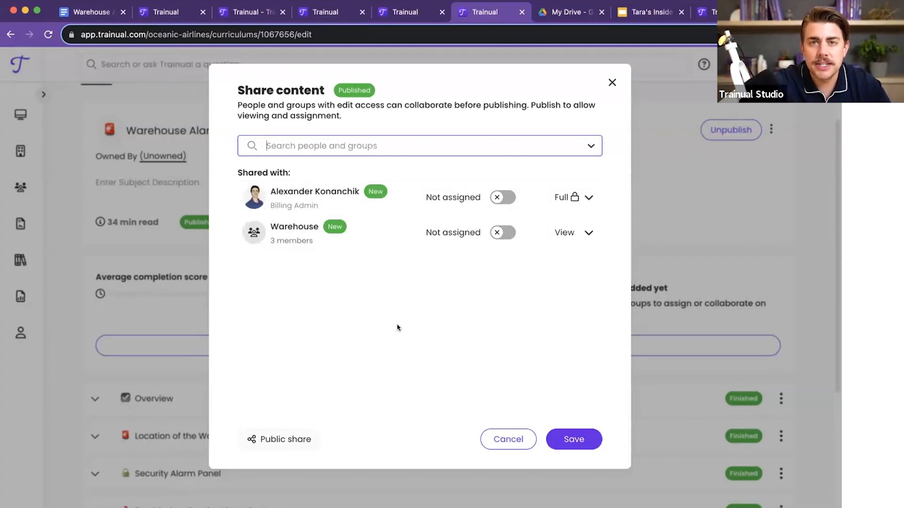
Step: Add the Scottsdale, AZ group to the people and groups the Warehouse Alarm System subject is shared with
left_click(394, 142)
type("scott")
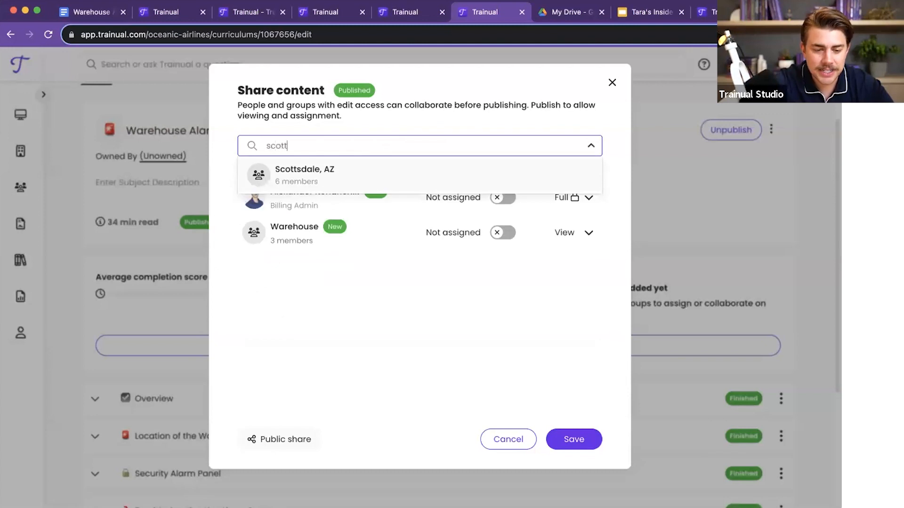
left_click(360, 172)
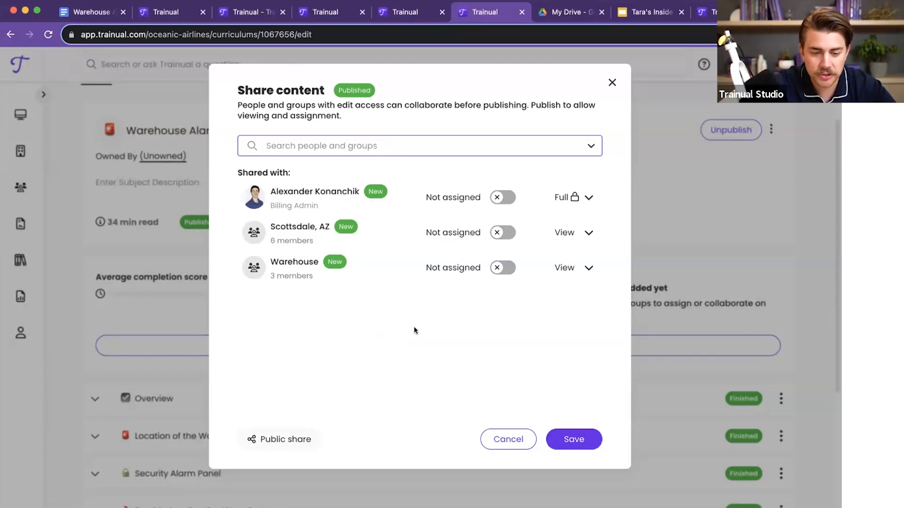
Step: Assign the subject to the Billing Admin and the Warehouse group, give the Warehouse group Edit access and save the sharing settings
left_click(500, 200)
left_click(495, 269)
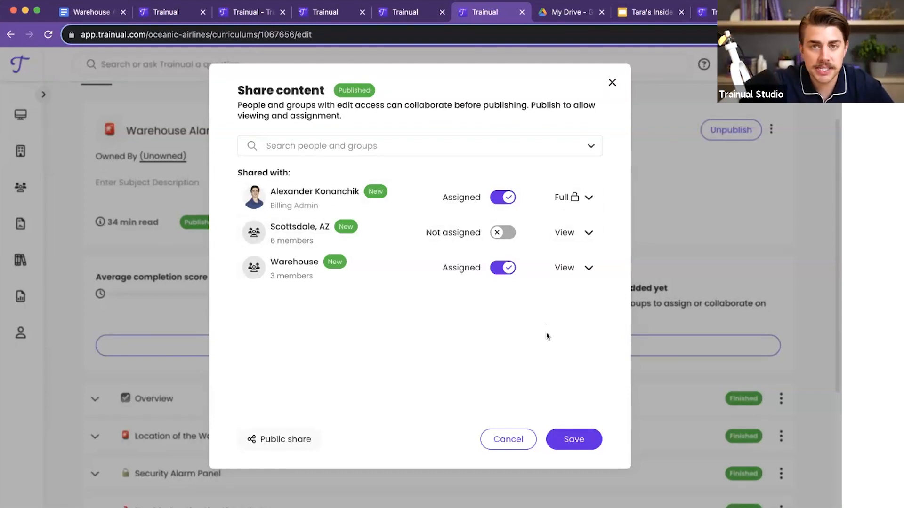
left_click(569, 268)
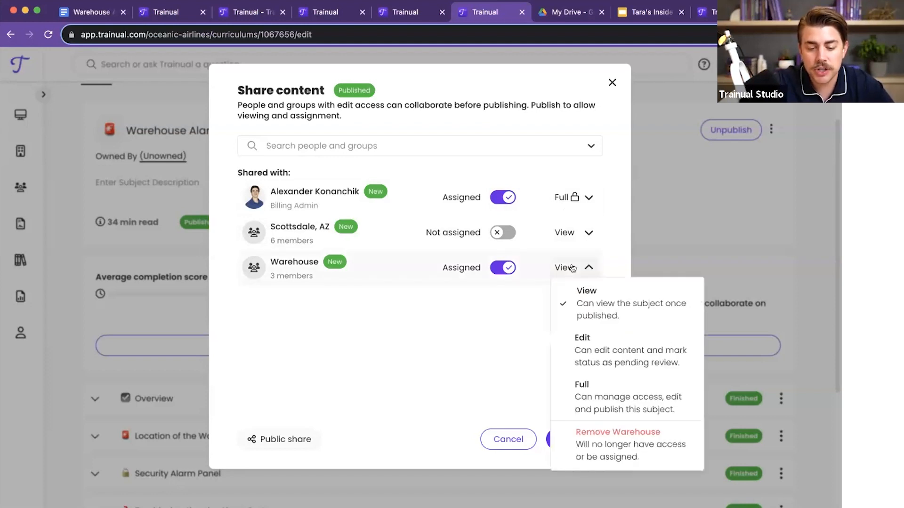
left_click(615, 337)
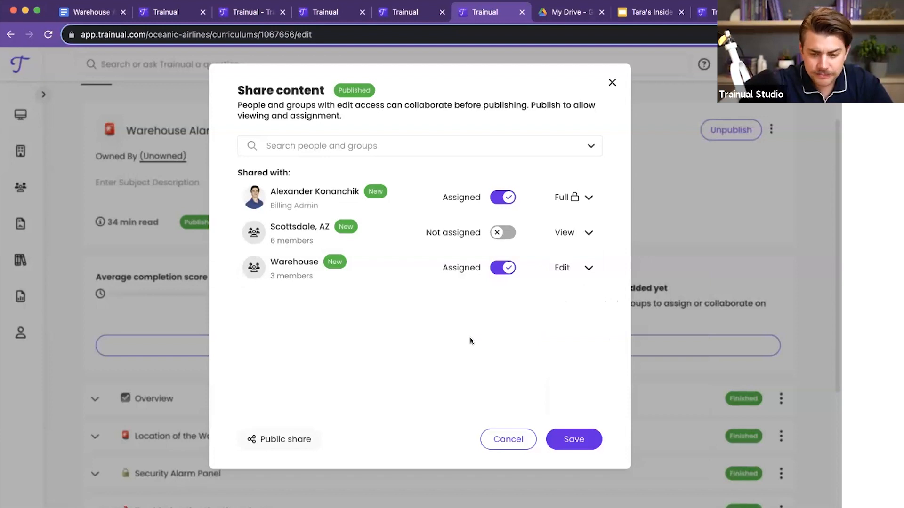
left_click(572, 442)
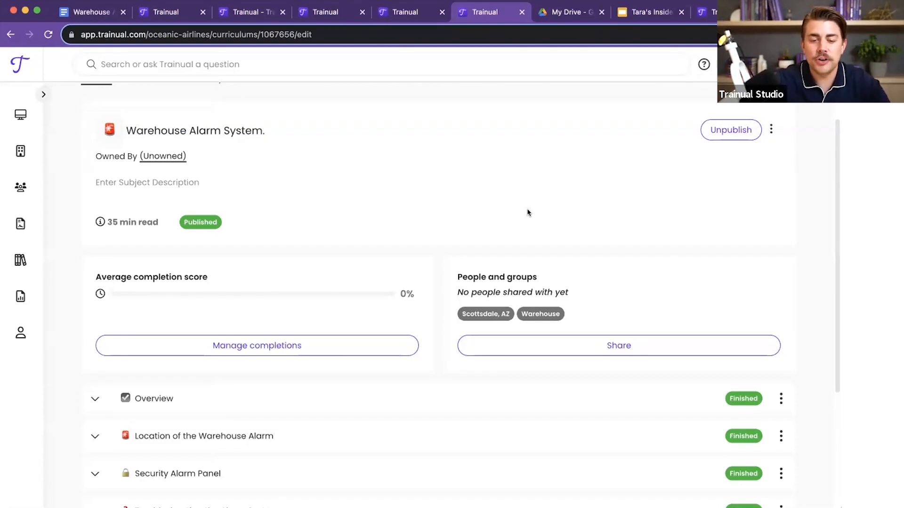
Step: Ask Trainual's search "Where are the alarm systems located in the warehouse?" and look at the answer
left_click(417, 64)
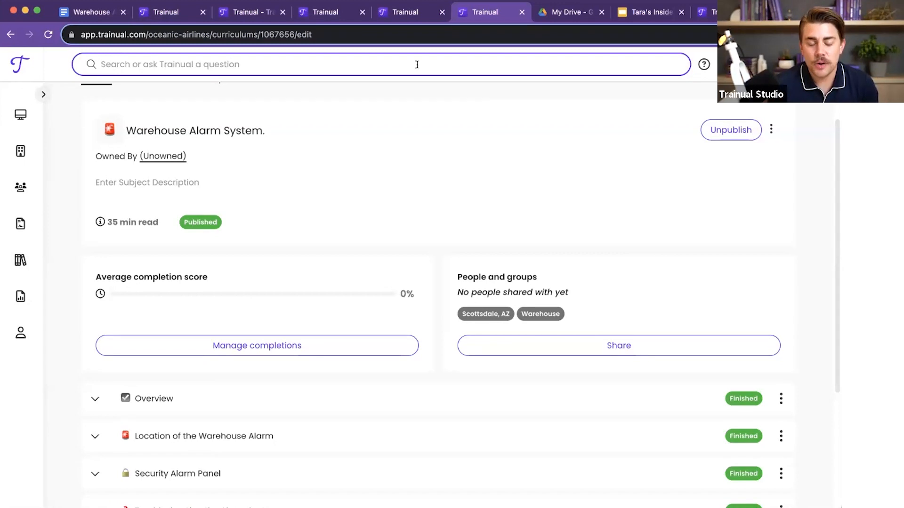
type("Where are the ")
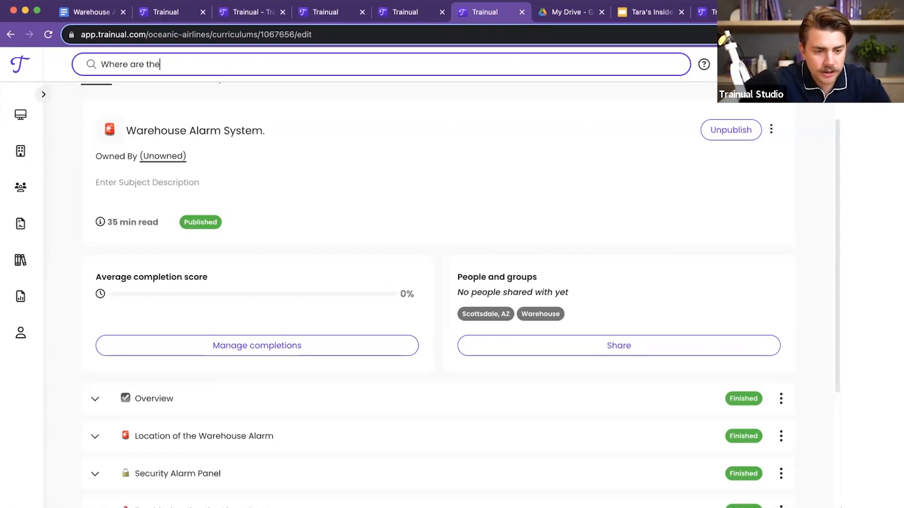
type("alarm s")
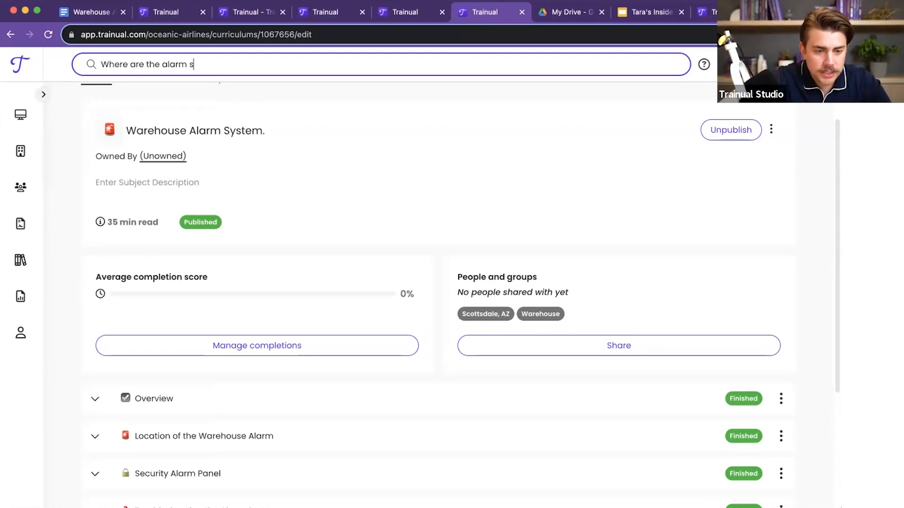
type("ystems located in t")
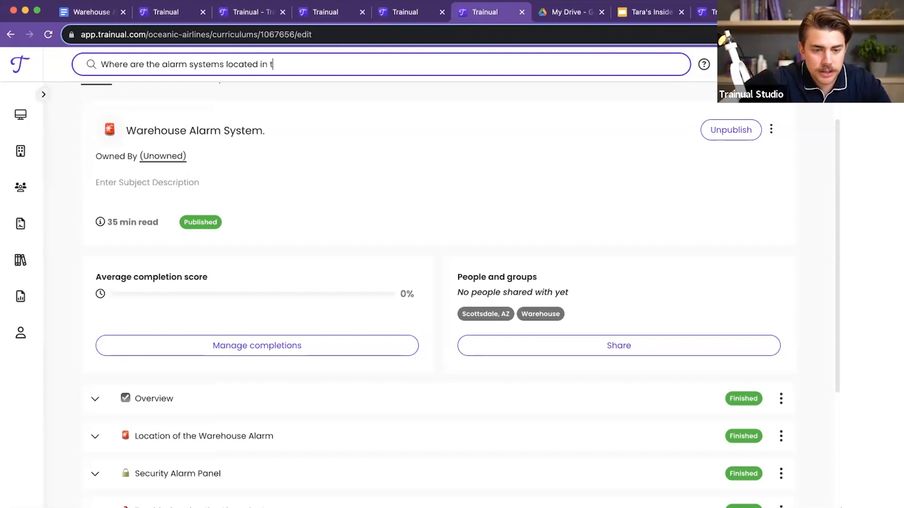
type("he warehouse?")
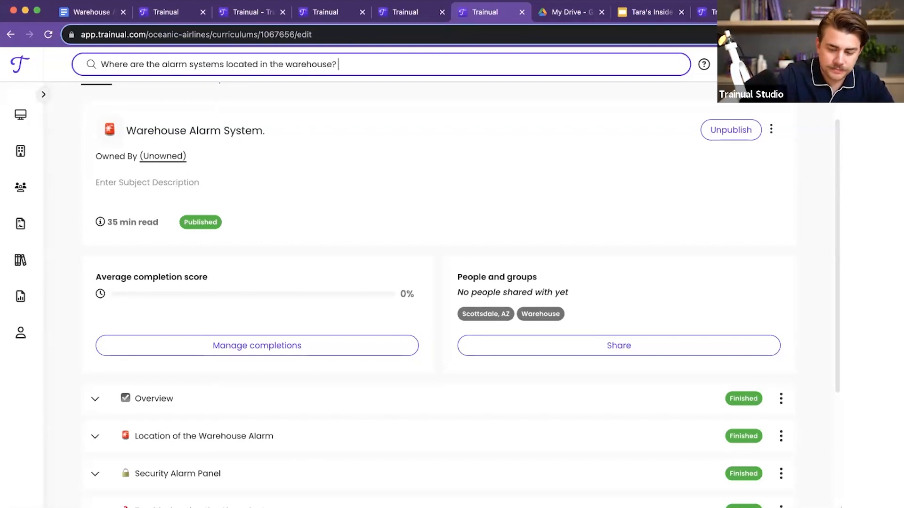
key("Return")
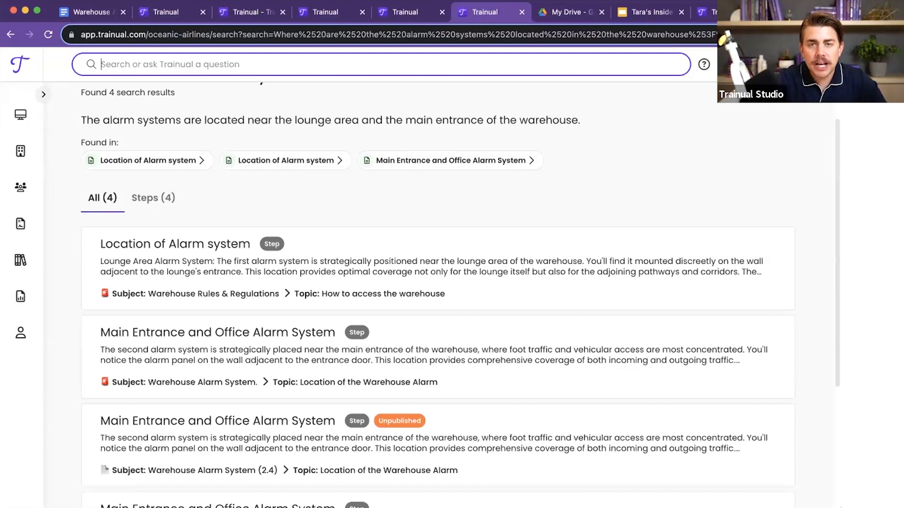
scroll(454, 177, "up", 2)
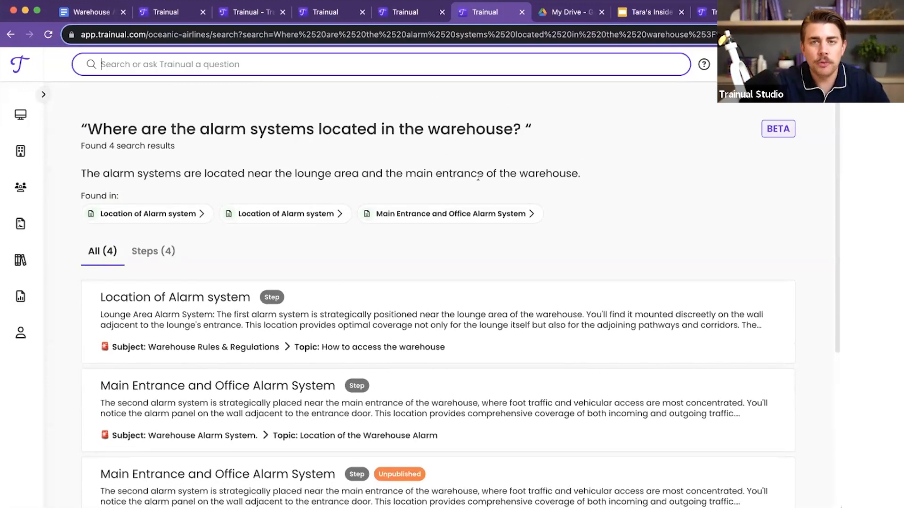